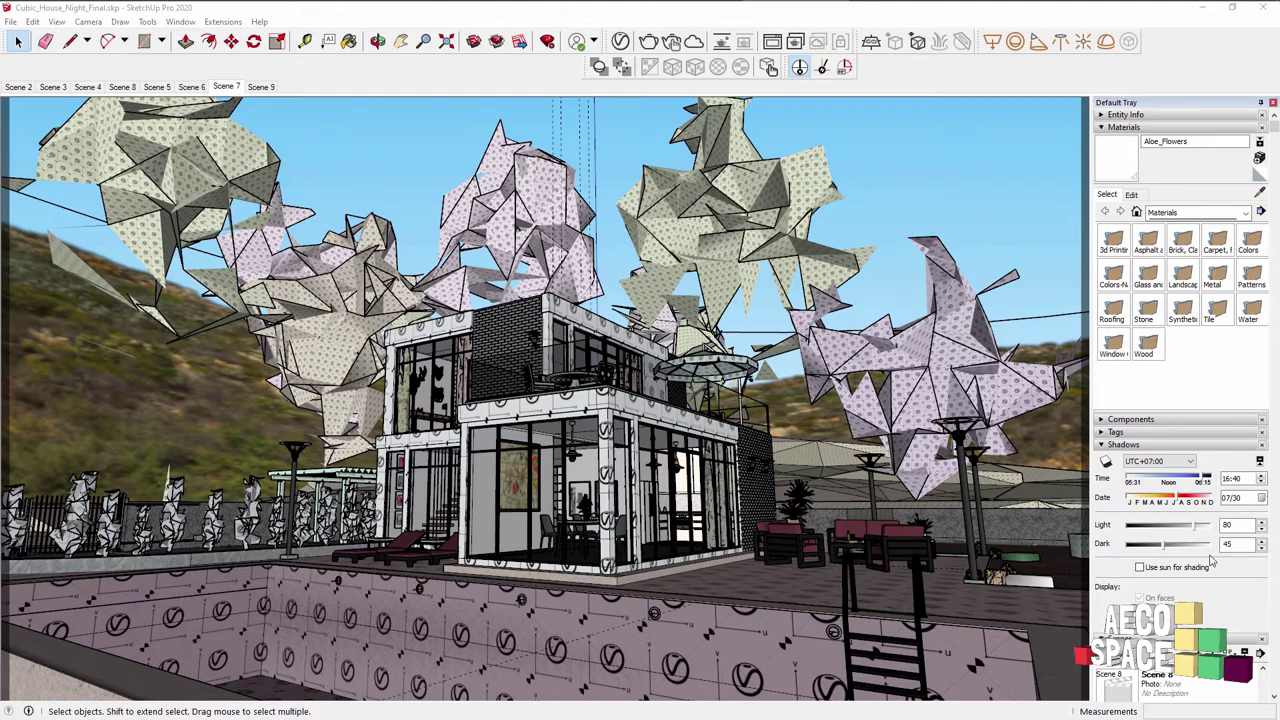
Step: In V-Ray Render Output, set the image to 1920 × 1080 and switch Interactive rendering off
click(620, 41)
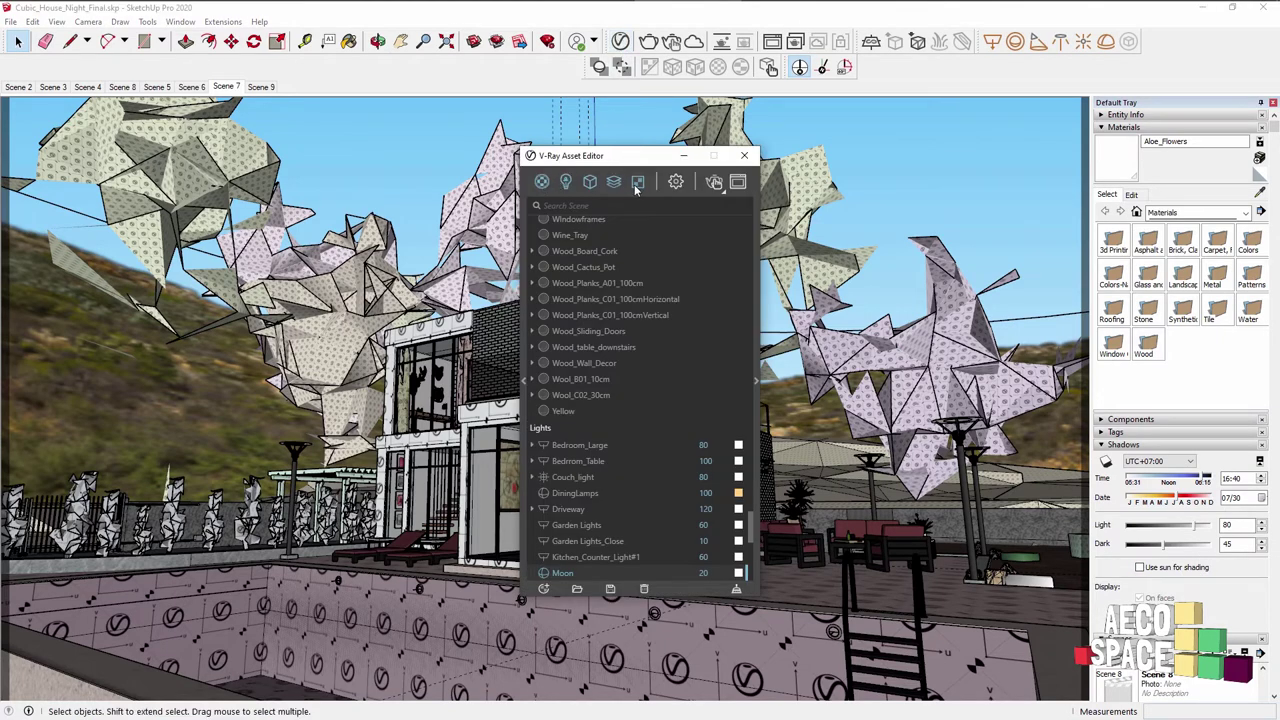
click(674, 182)
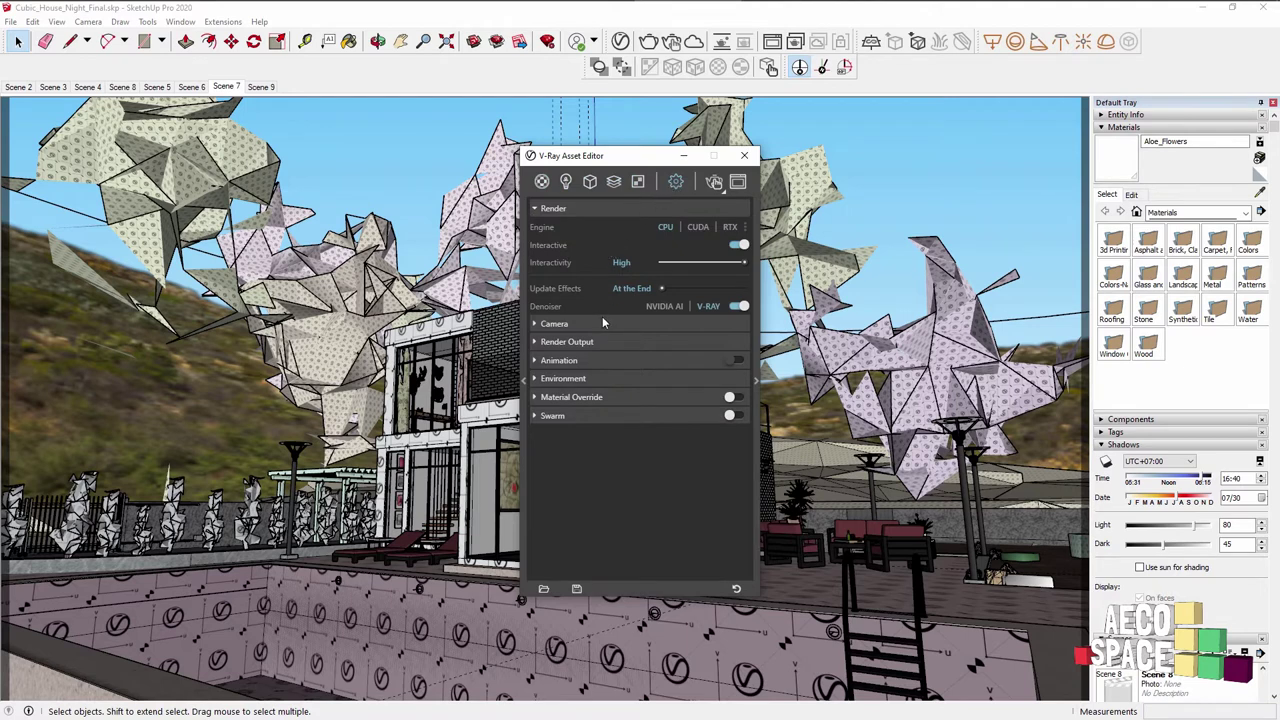
click(604, 344)
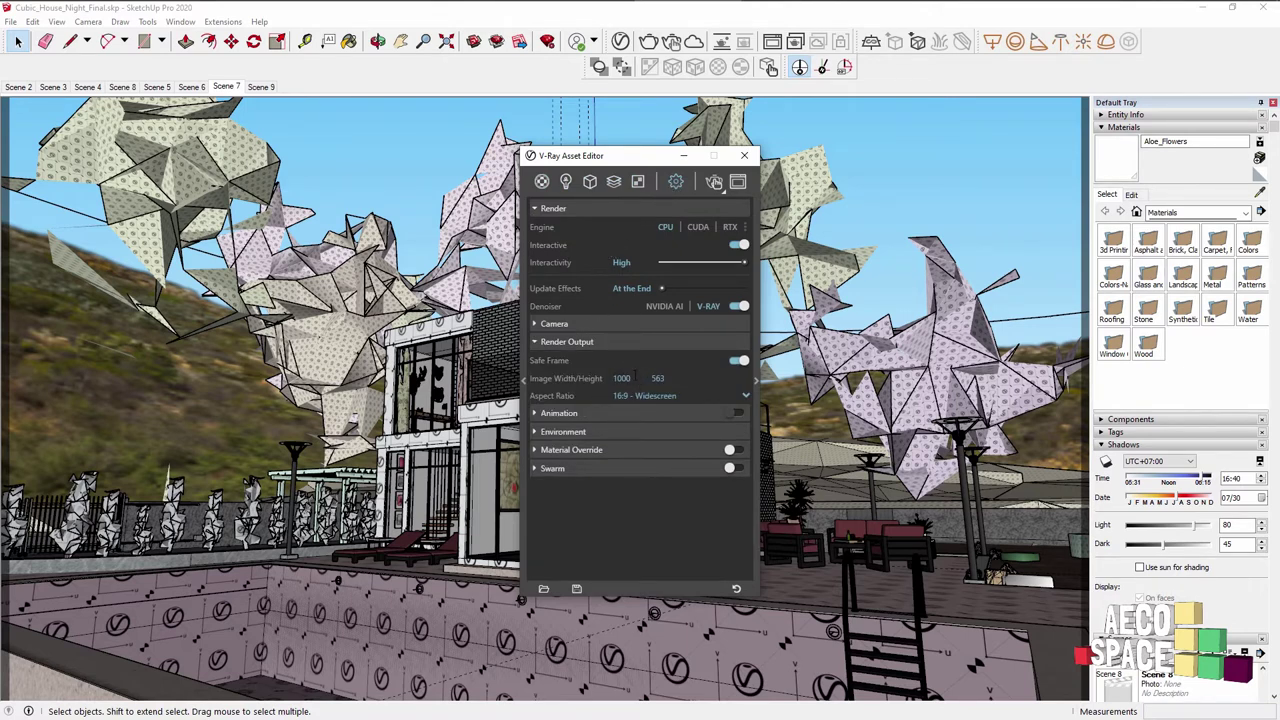
click(635, 377)
text(1920)
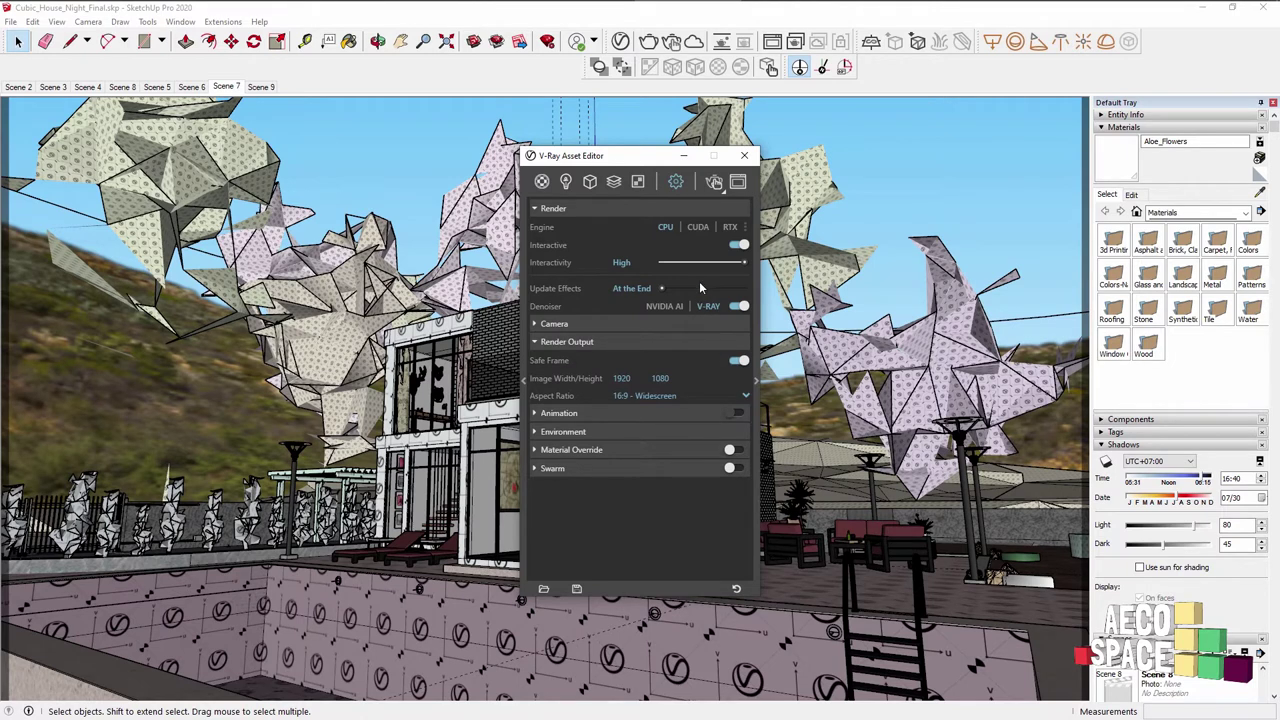
click(738, 246)
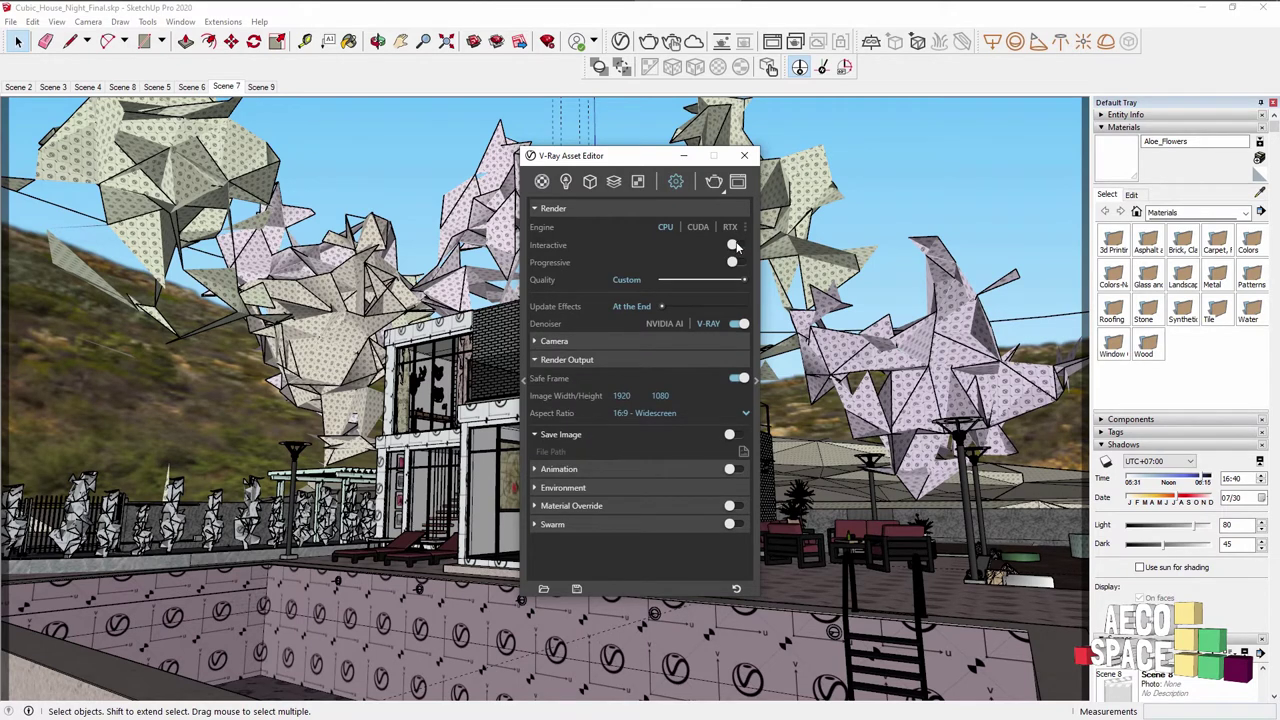
Step: Render progressively at Medium quality, stopping the render once the passes look clean
click(738, 263)
click(677, 281)
click(690, 280)
click(712, 183)
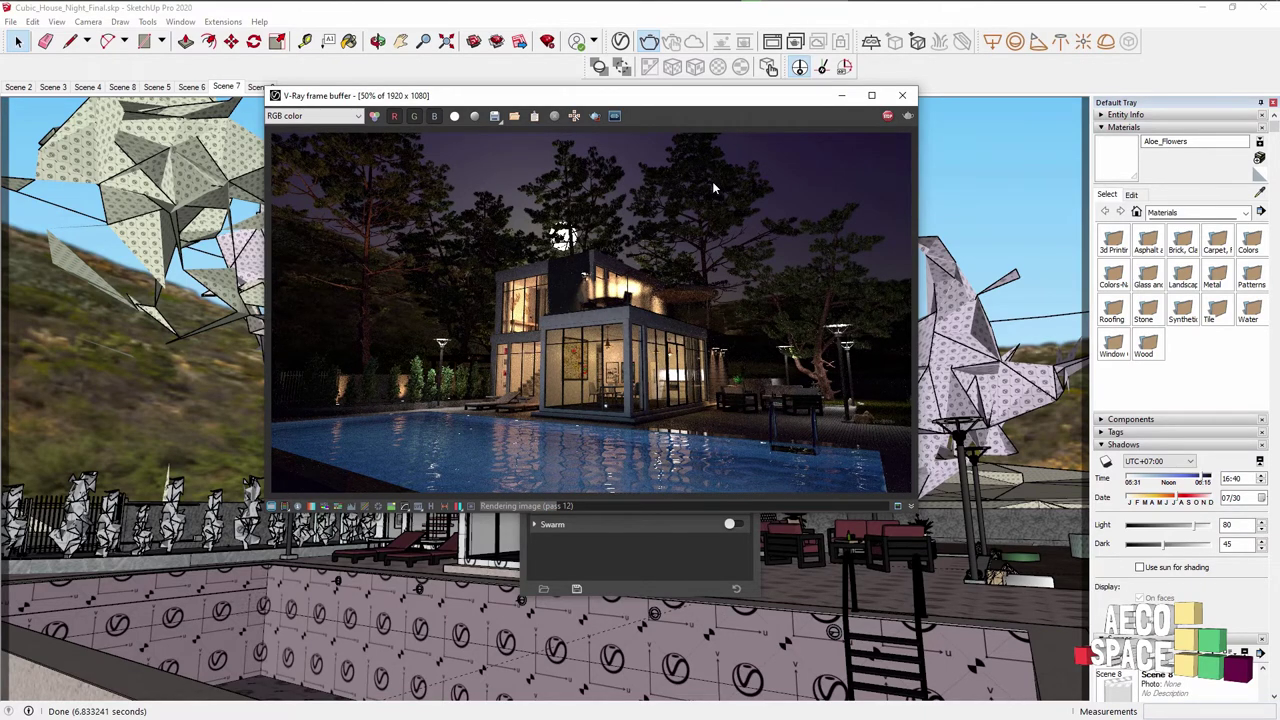
click(888, 117)
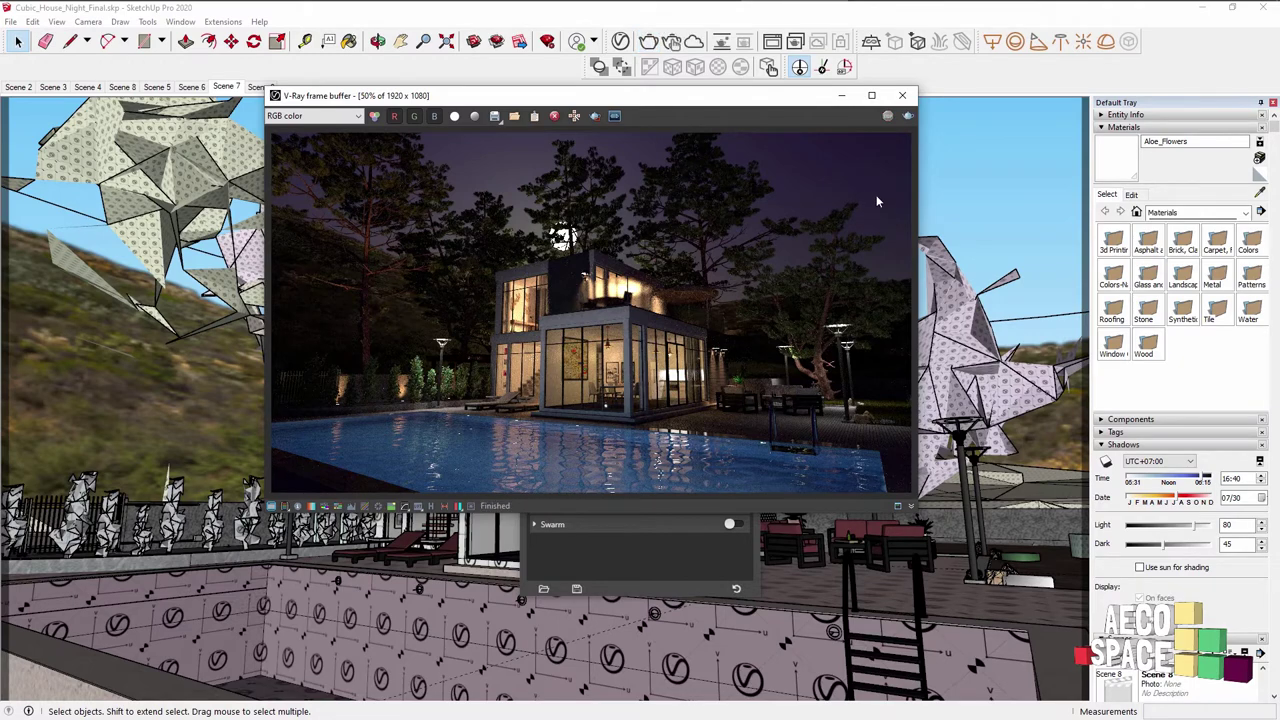
Step: Maximize the frame buffer and pan the render to frame the house
click(872, 97)
scroll(788, 359, up, 2)
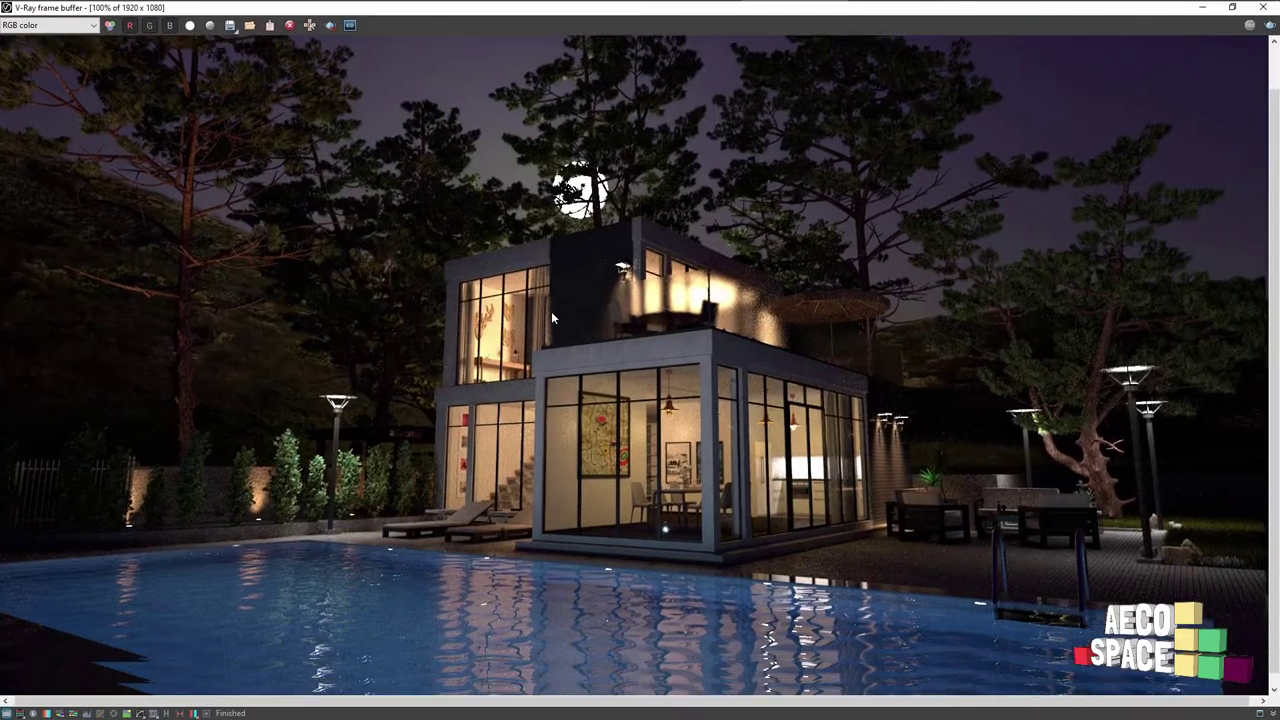
middle_drag(551, 311, 556, 286)
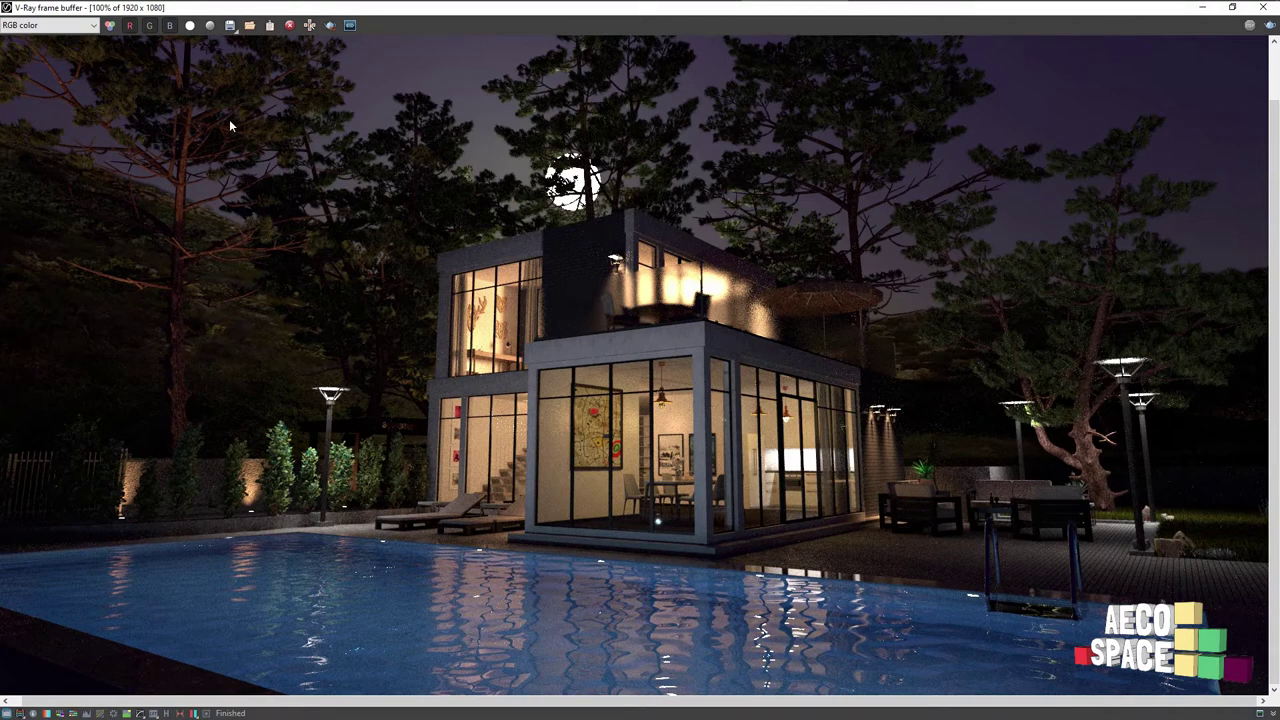
Step: View the Alpha, GI, Lighting, Reflection and Refraction elements, then return to RGB color
click(80, 25)
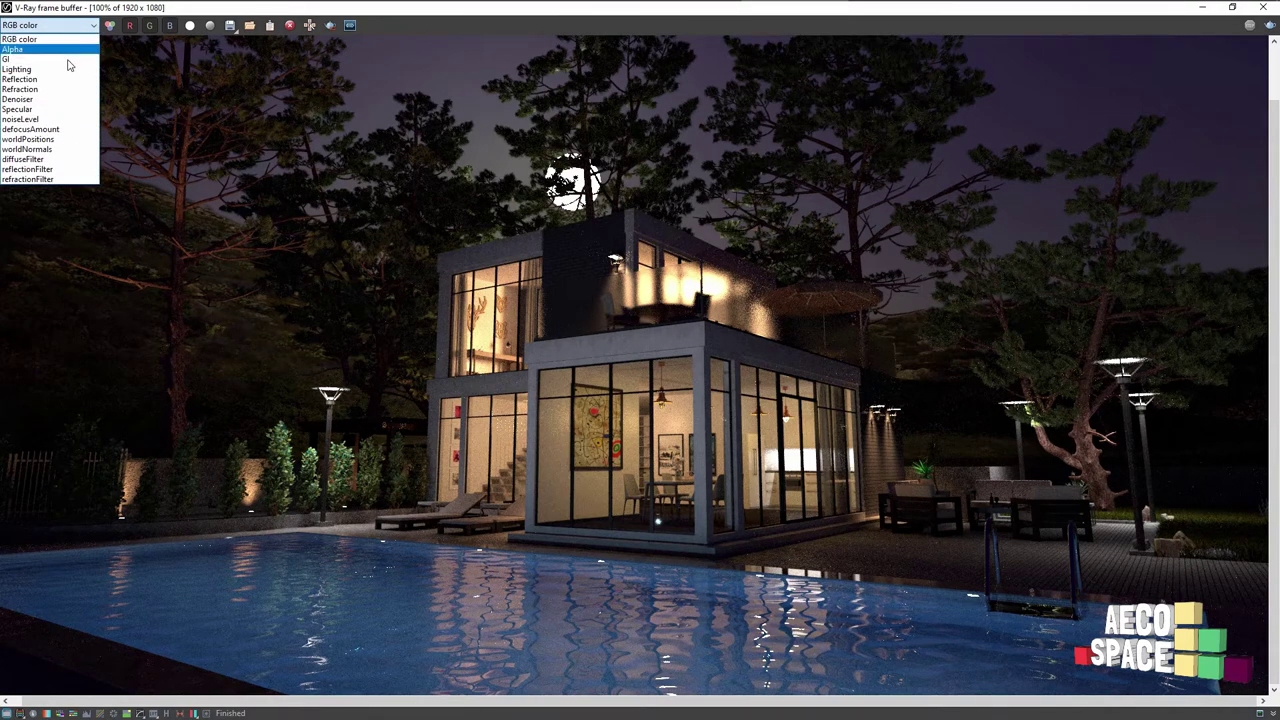
click(62, 55)
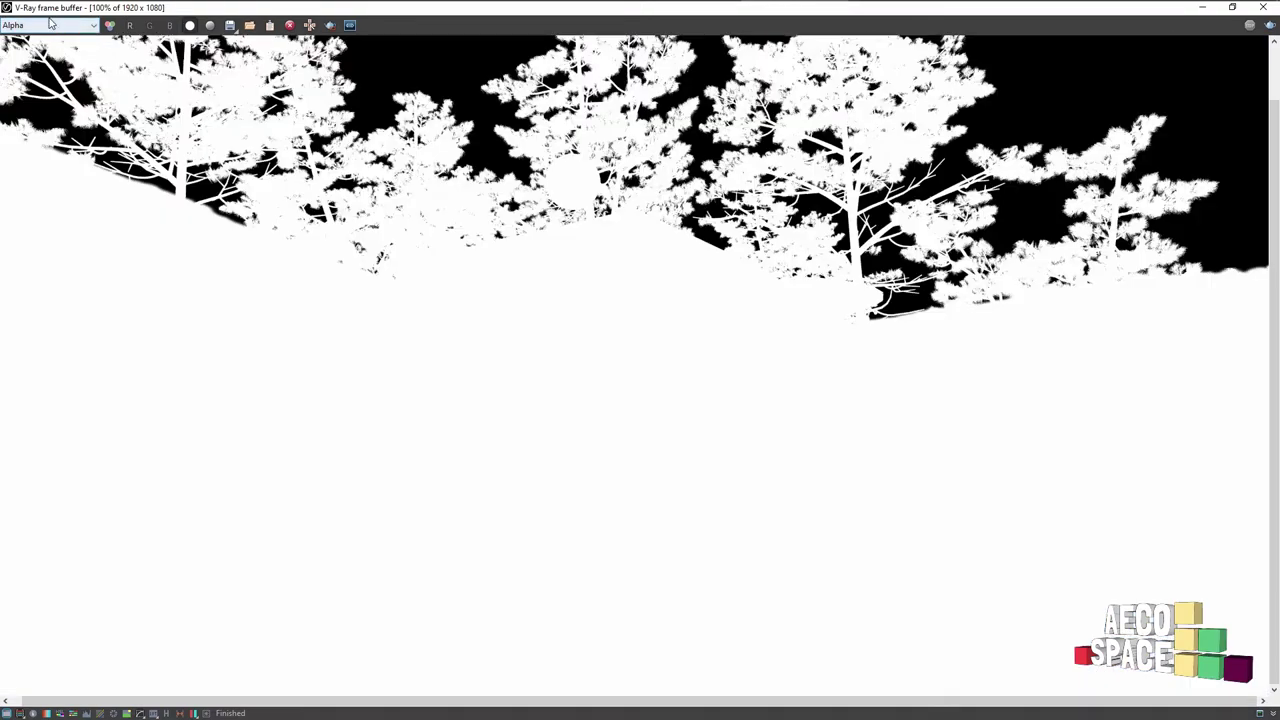
click(57, 26)
click(43, 60)
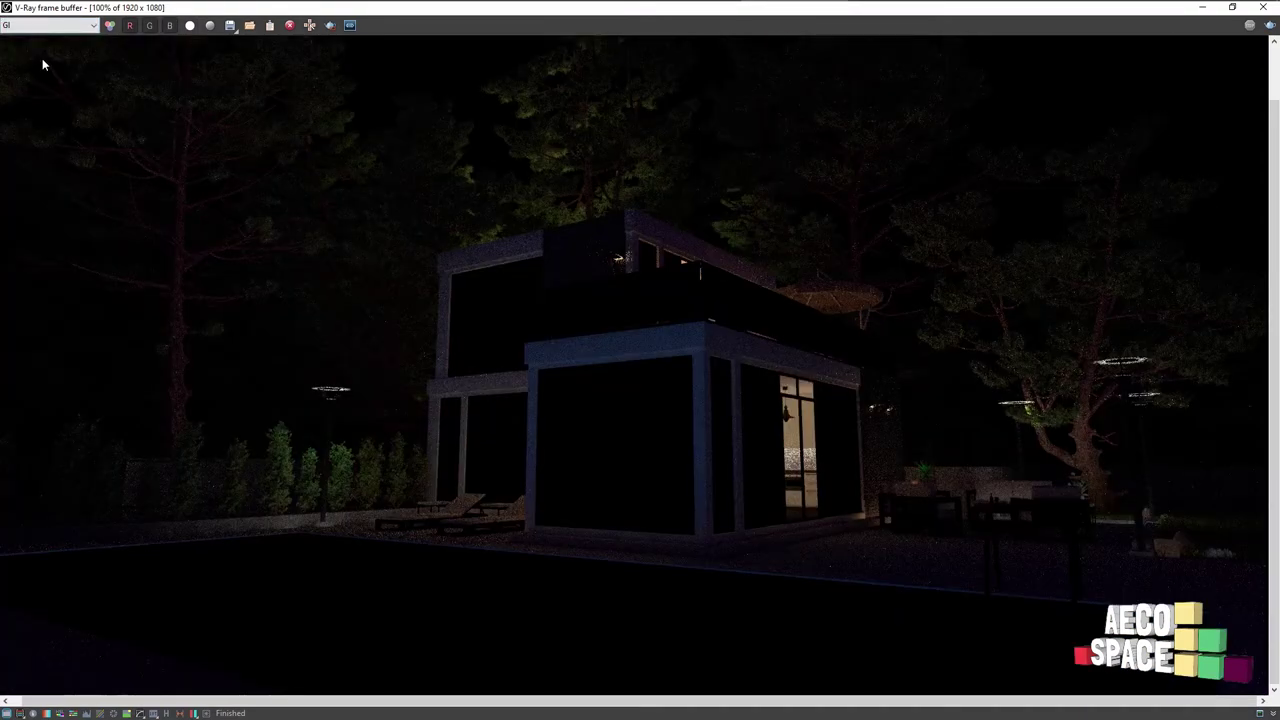
click(45, 25)
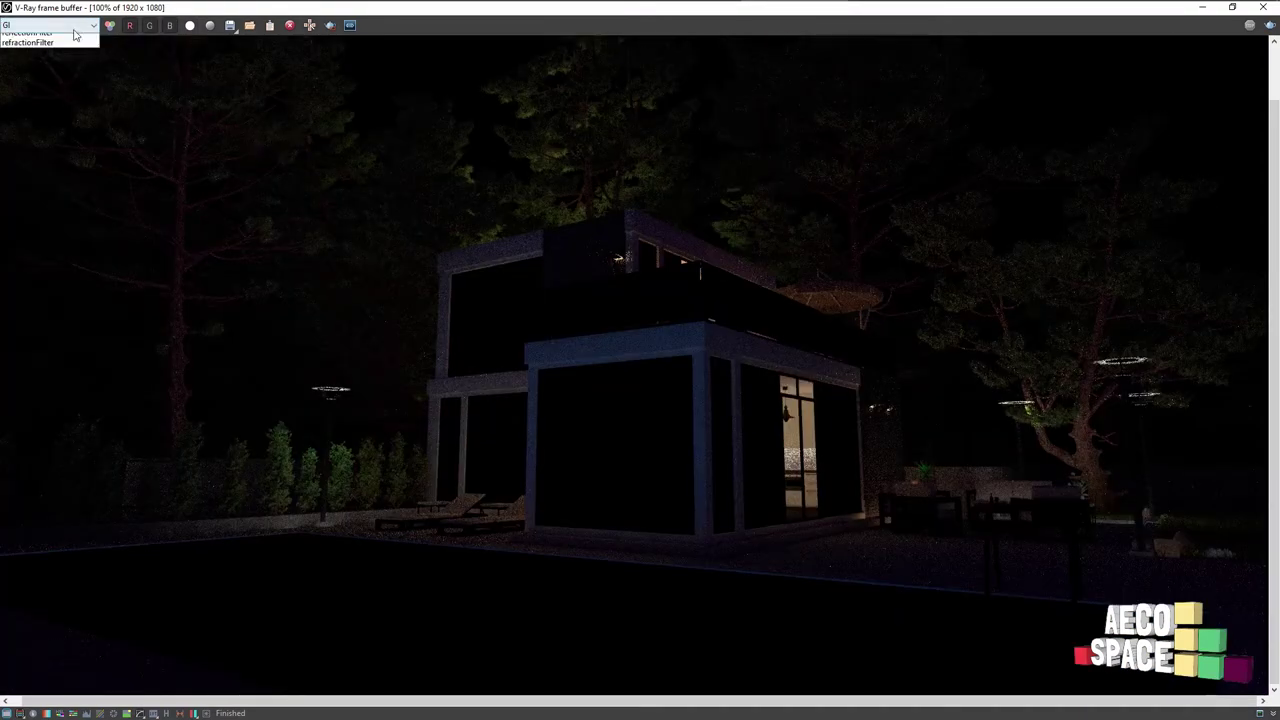
click(48, 70)
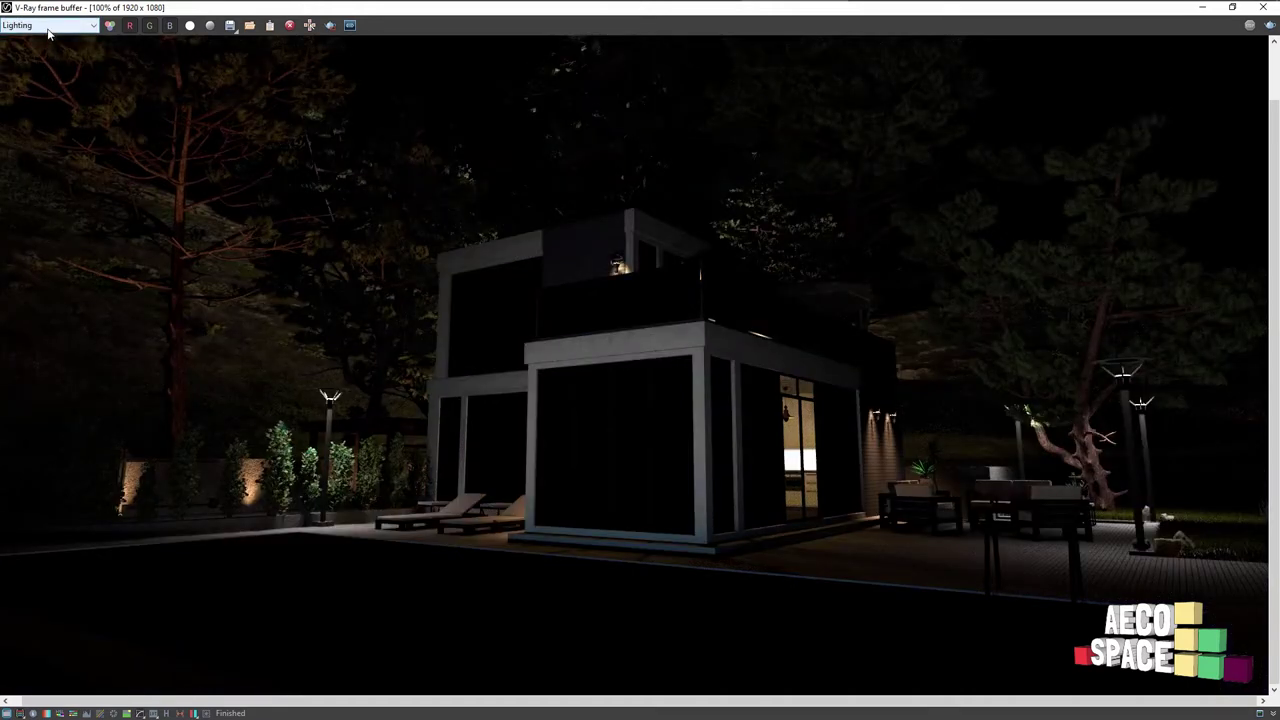
click(48, 28)
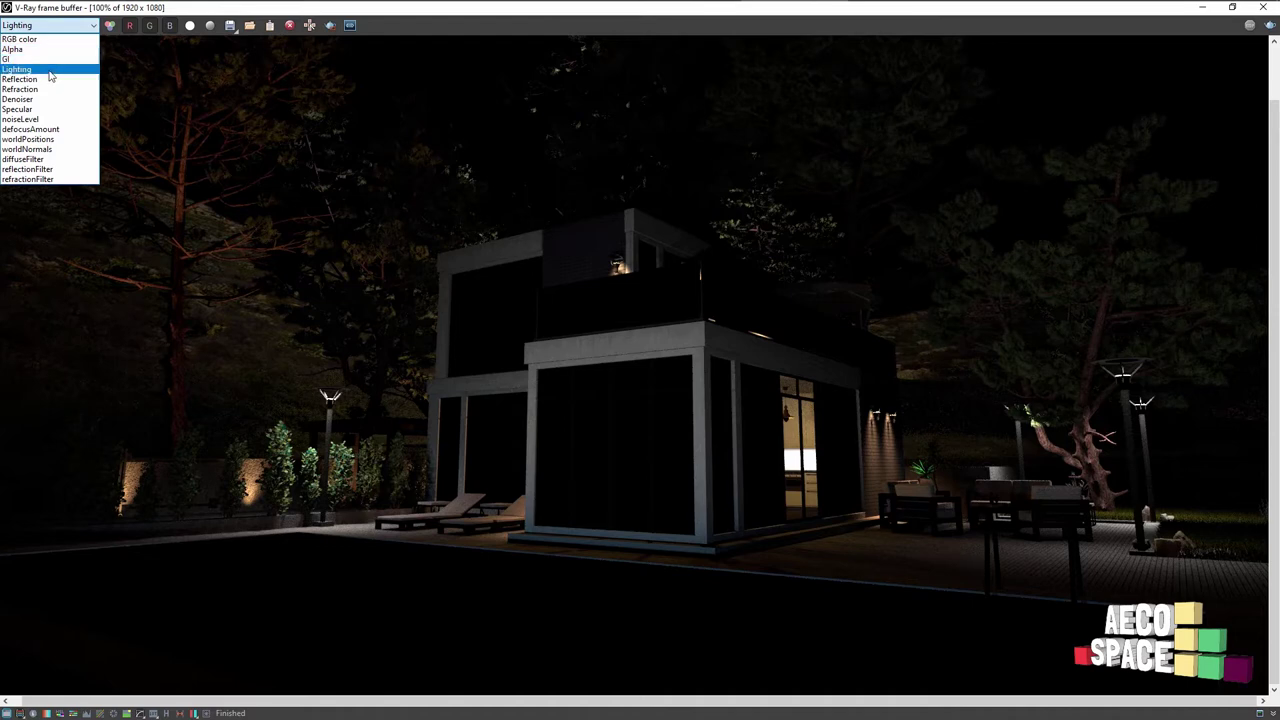
click(47, 80)
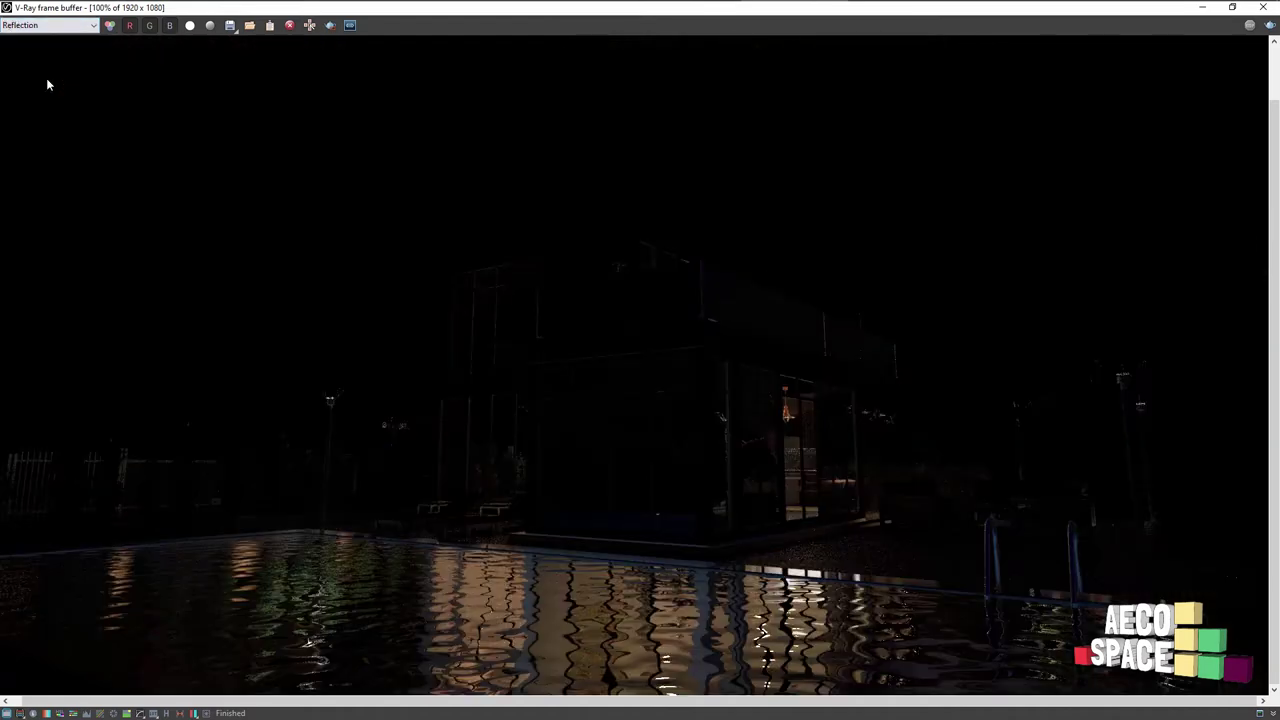
click(47, 28)
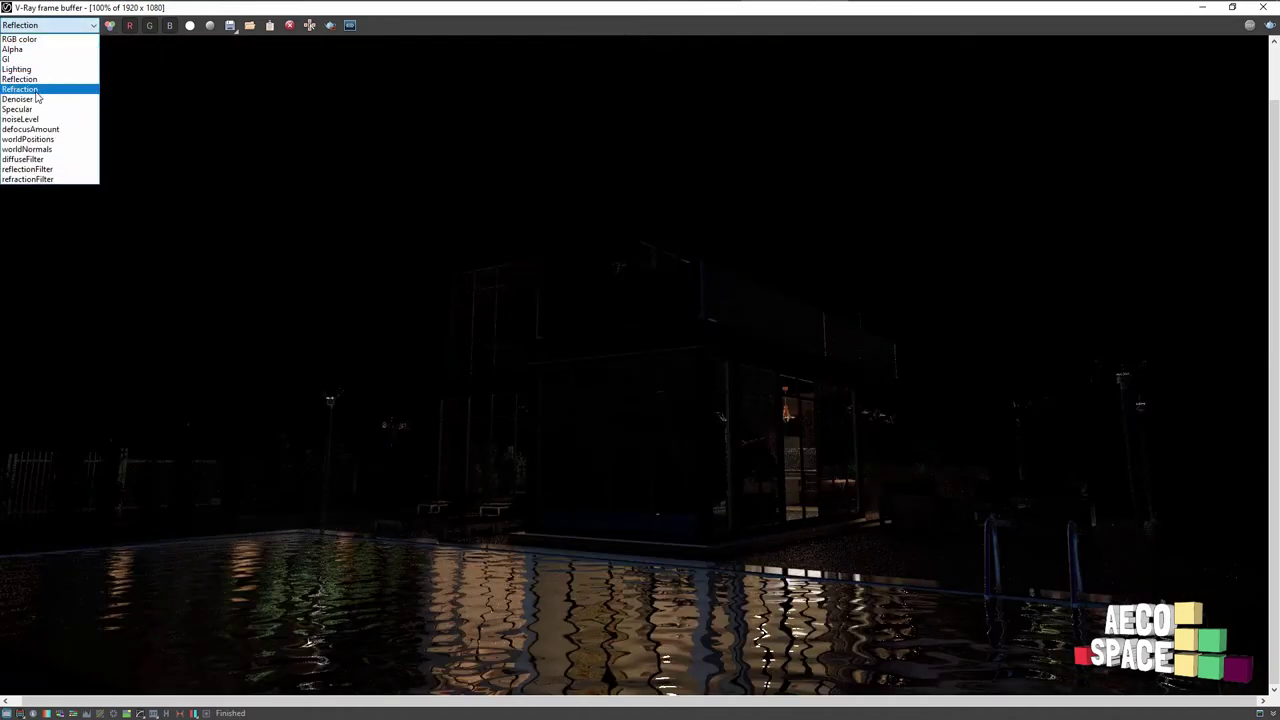
click(40, 87)
click(45, 25)
click(39, 38)
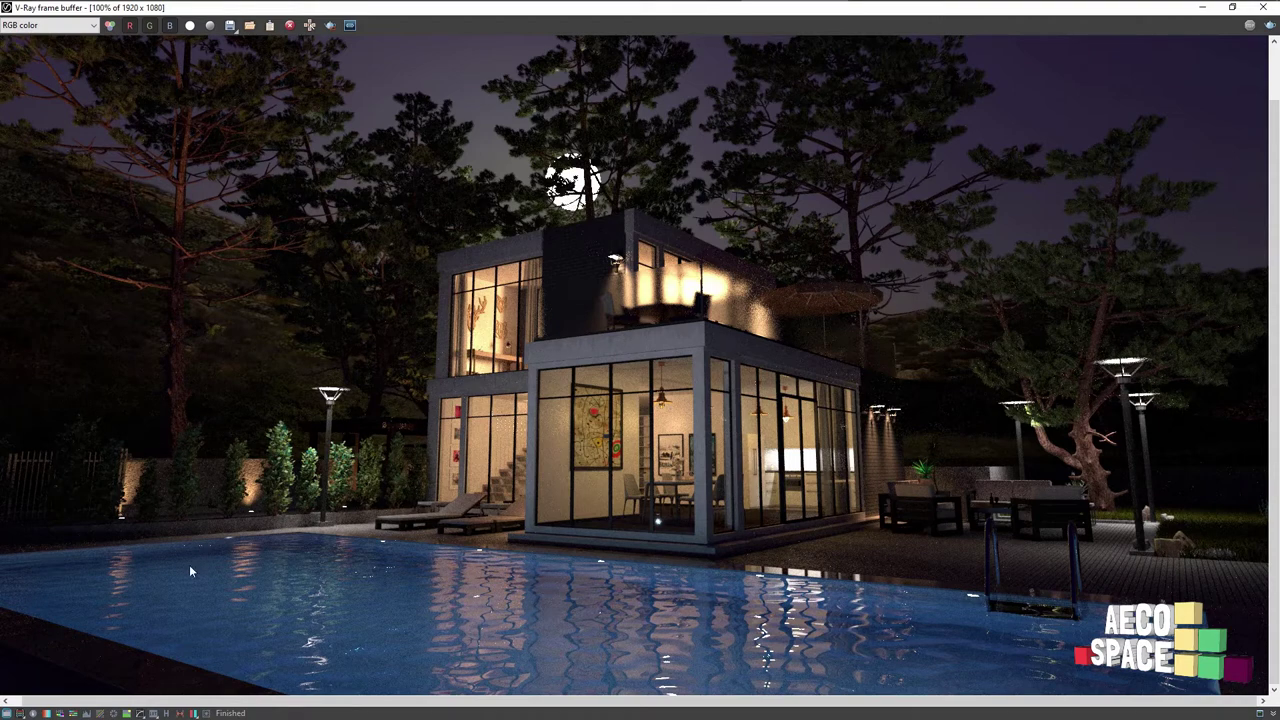
Step: Enable the Exposure correction with exposure 1.04, highlight burn 0.28 and contrast 0.14
click(7, 713)
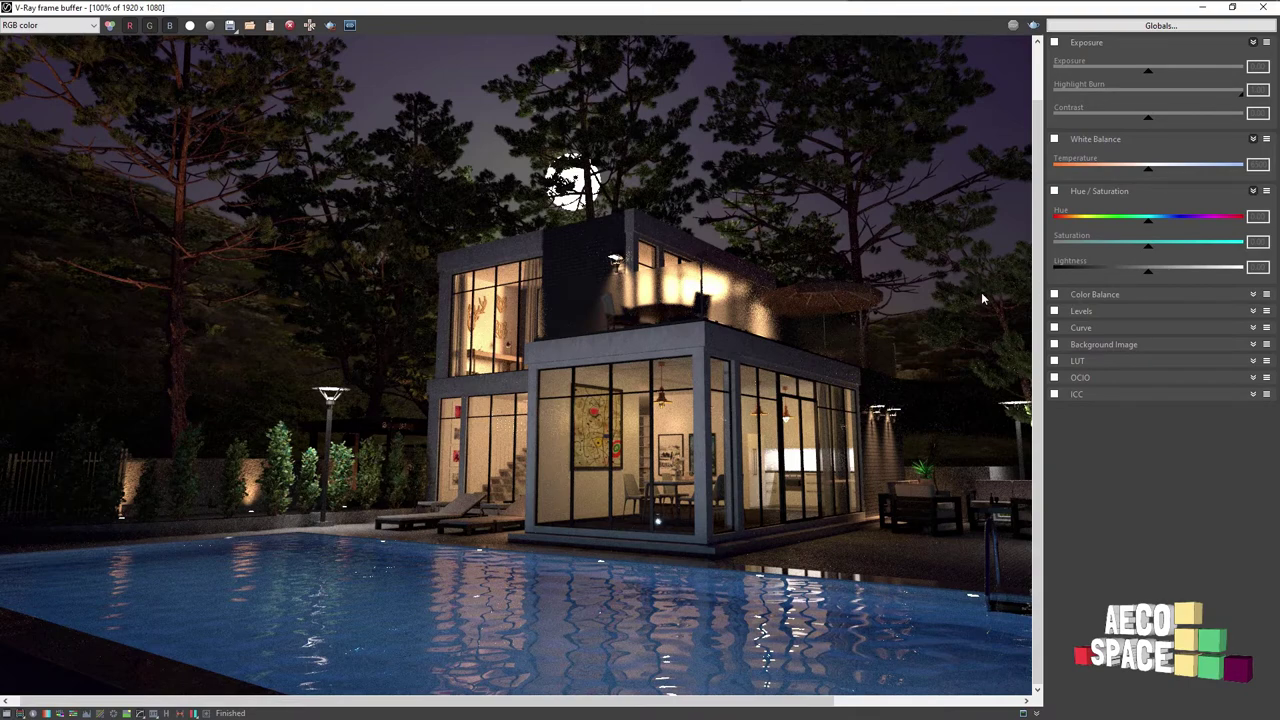
click(1055, 43)
drag(1149, 77, 1169, 80)
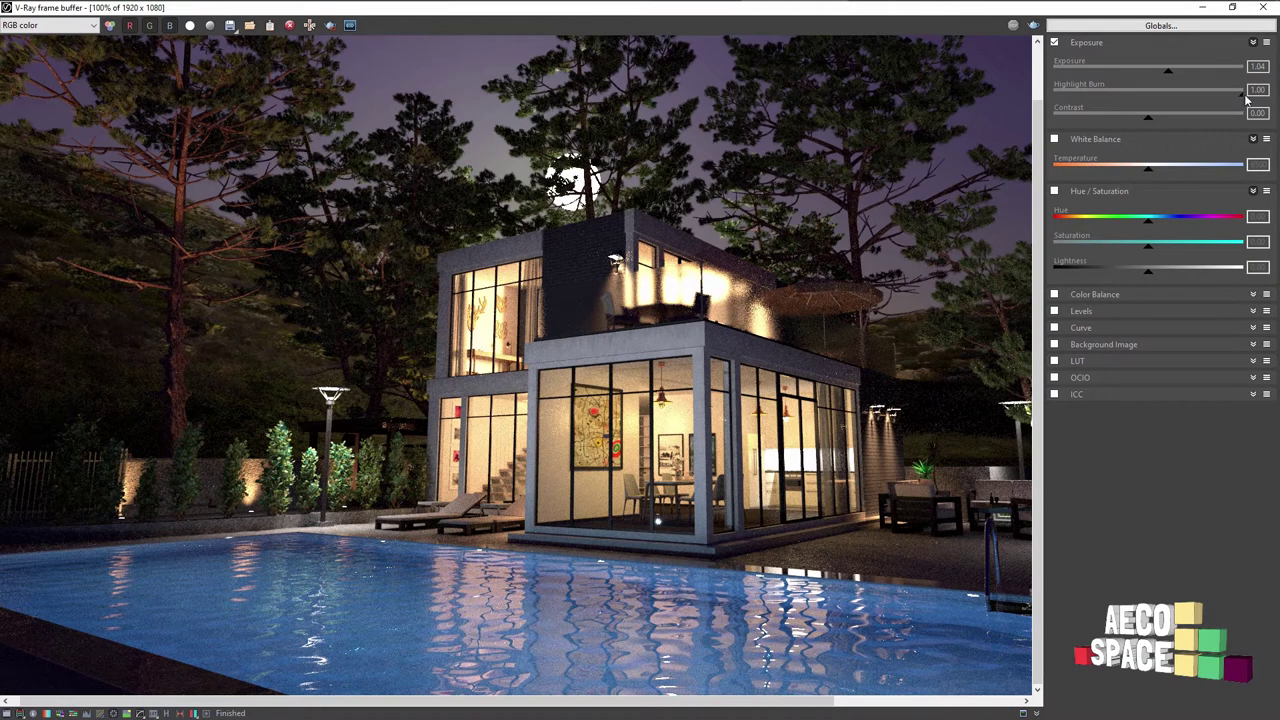
drag(1244, 93, 1106, 118)
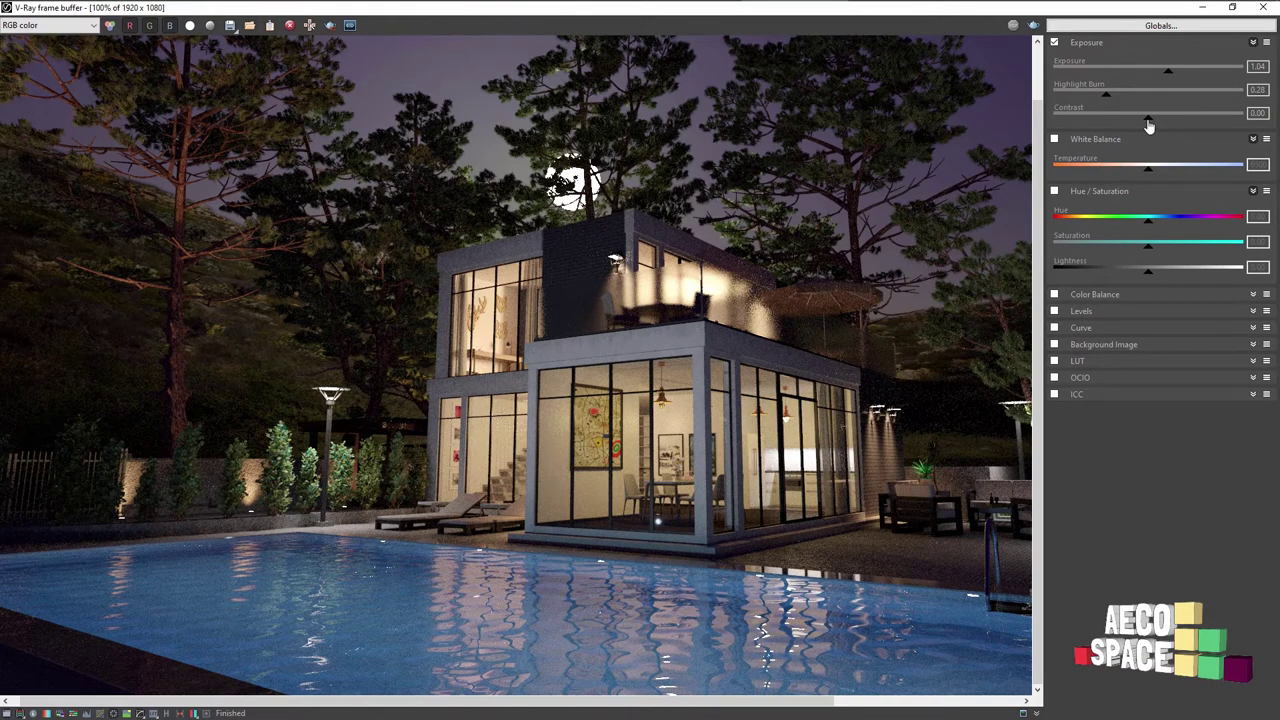
drag(1148, 123, 1159, 121)
drag(1159, 121, 1163, 121)
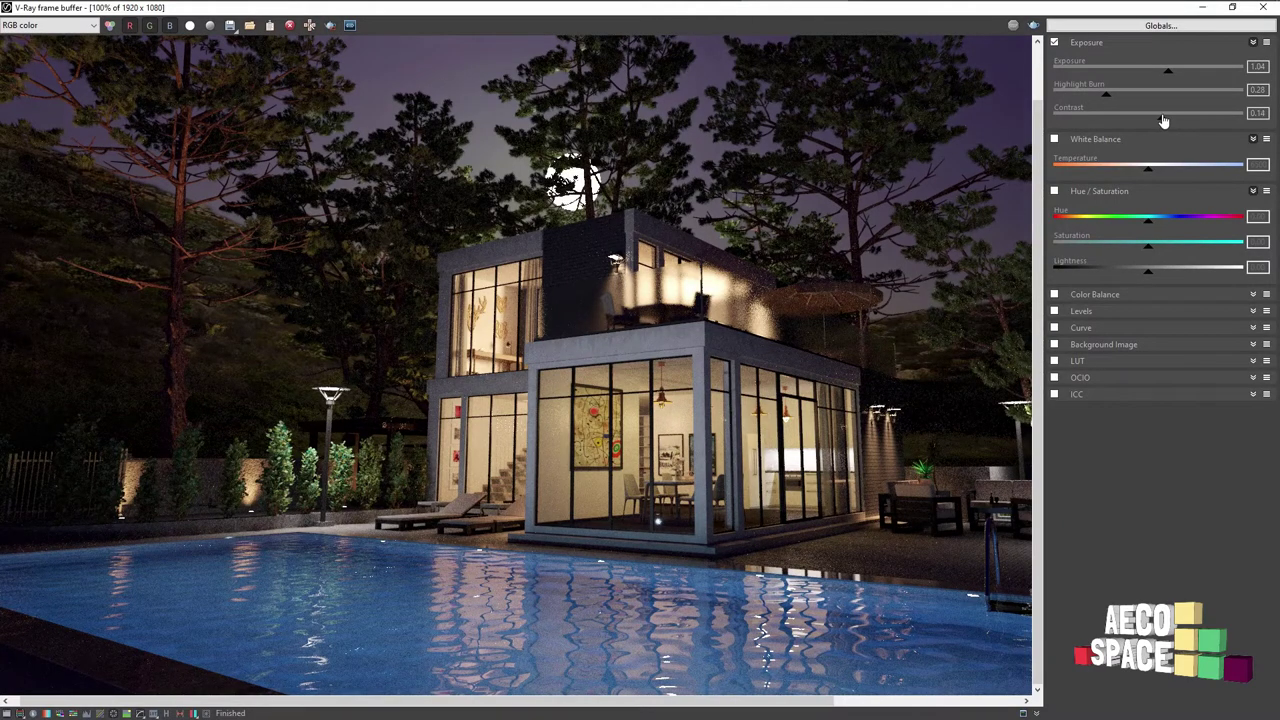
Step: Enable White Balance and set the colour temperature to 7396
click(1055, 140)
mouse_move(1151, 175)
mouse_down()
mouse_move(1110, 170)
mouse_move(1220, 166)
mouse_up()
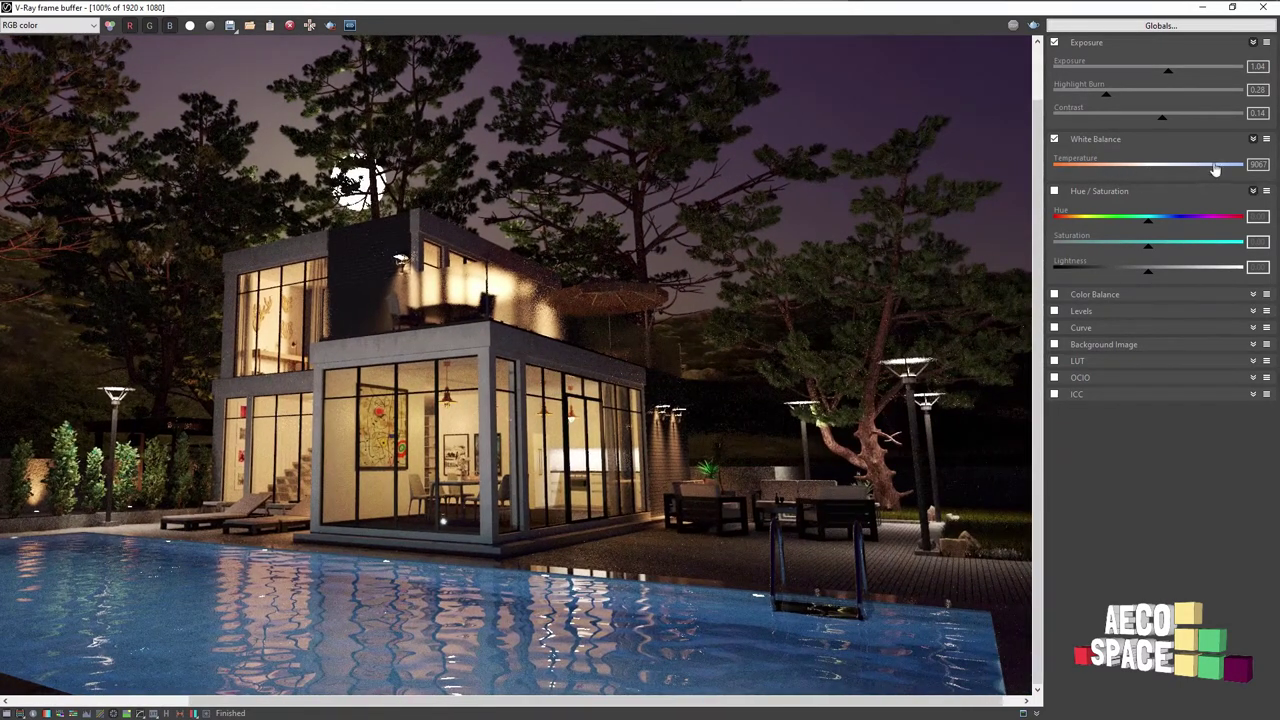
mouse_move(1218, 170)
mouse_down()
mouse_move(1112, 176)
mouse_move(1174, 176)
mouse_up()
Step: Set Hue/Saturation to hue -0.63, saturation 0.09, lightness 0.00, and raise exposure to 1.42
click(1088, 196)
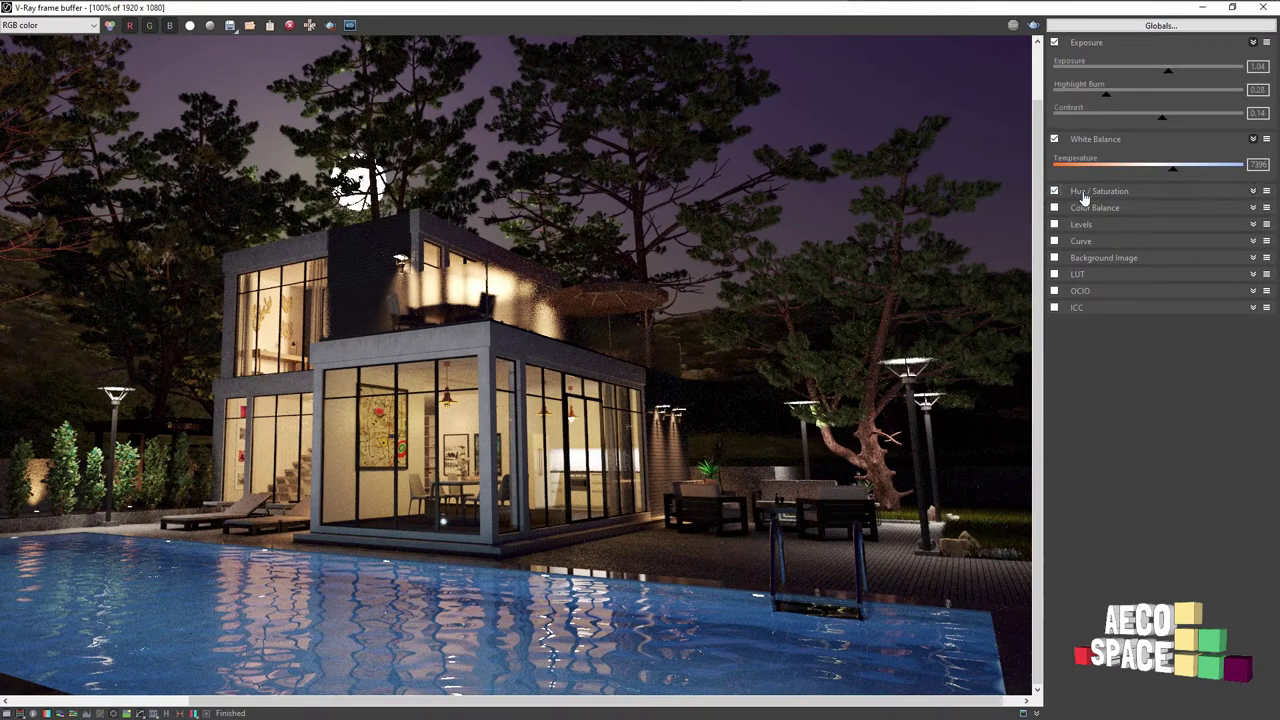
click(1070, 195)
mouse_move(1157, 222)
mouse_down()
mouse_move(1177, 222)
mouse_move(1147, 228)
mouse_move(1170, 250)
mouse_move(1129, 247)
mouse_up()
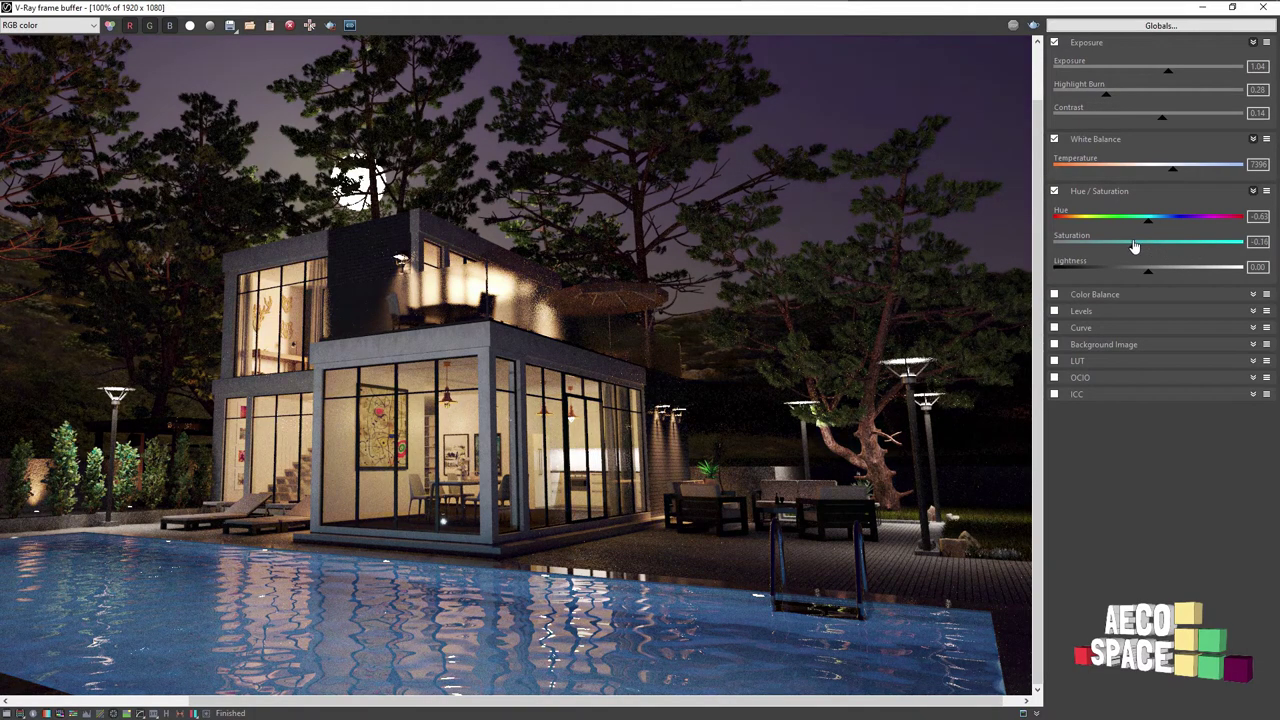
mouse_move(1129, 247)
mouse_down()
mouse_move(1159, 247)
mouse_move(1161, 278)
mouse_move(1148, 273)
mouse_up()
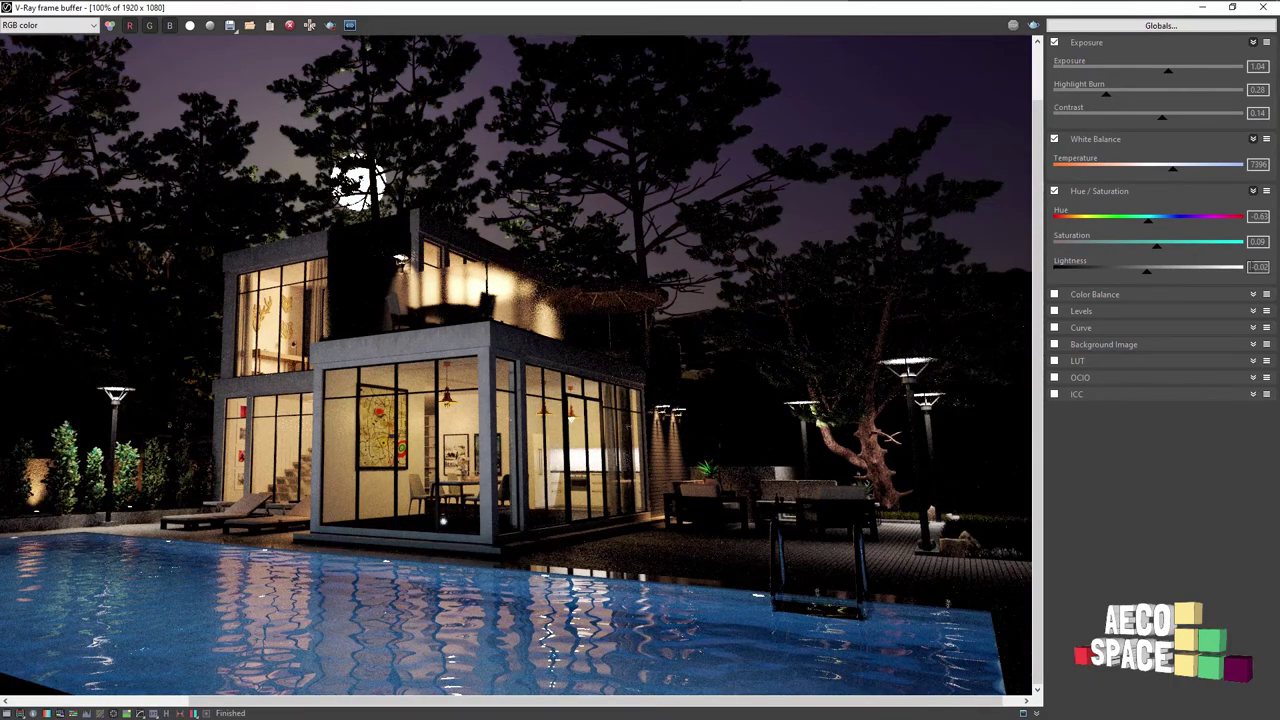
double_click(1257, 266)
text(0)
key(Return)
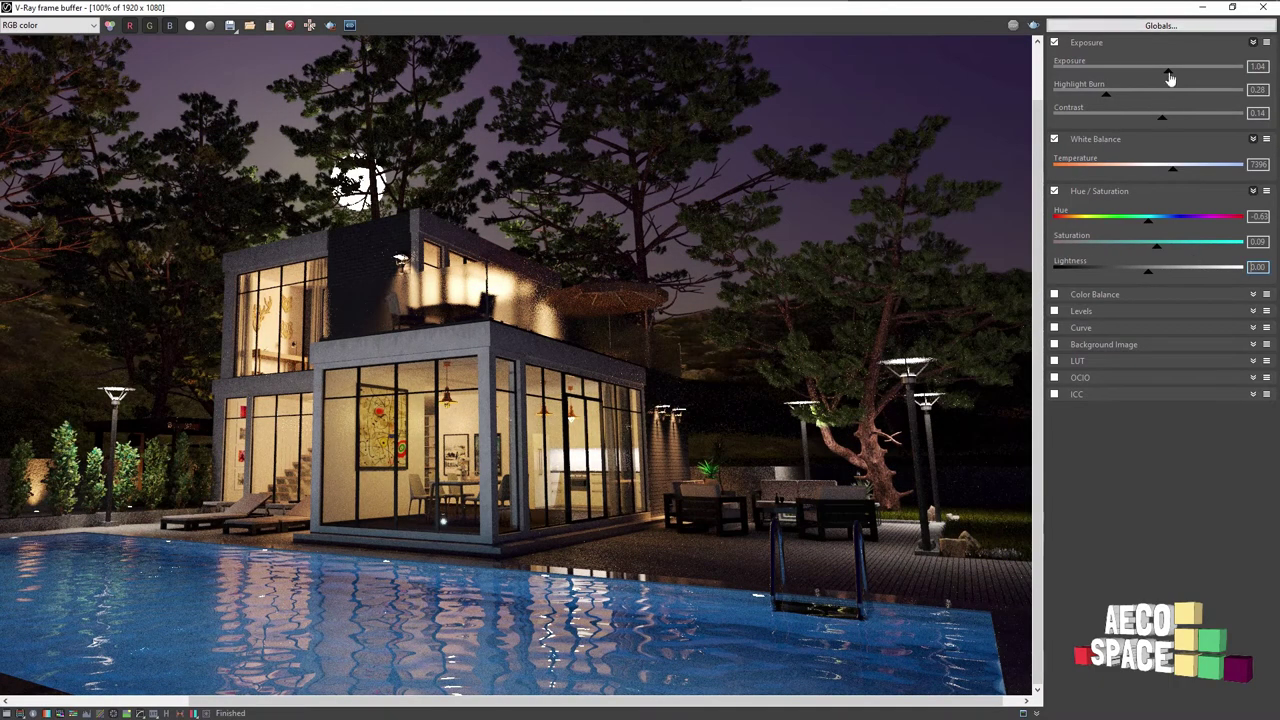
drag(1171, 78, 1176, 78)
Step: Enable Color Balance on highlights only with Yellow/Blue at -0.24, toggling it to compare
click(1104, 297)
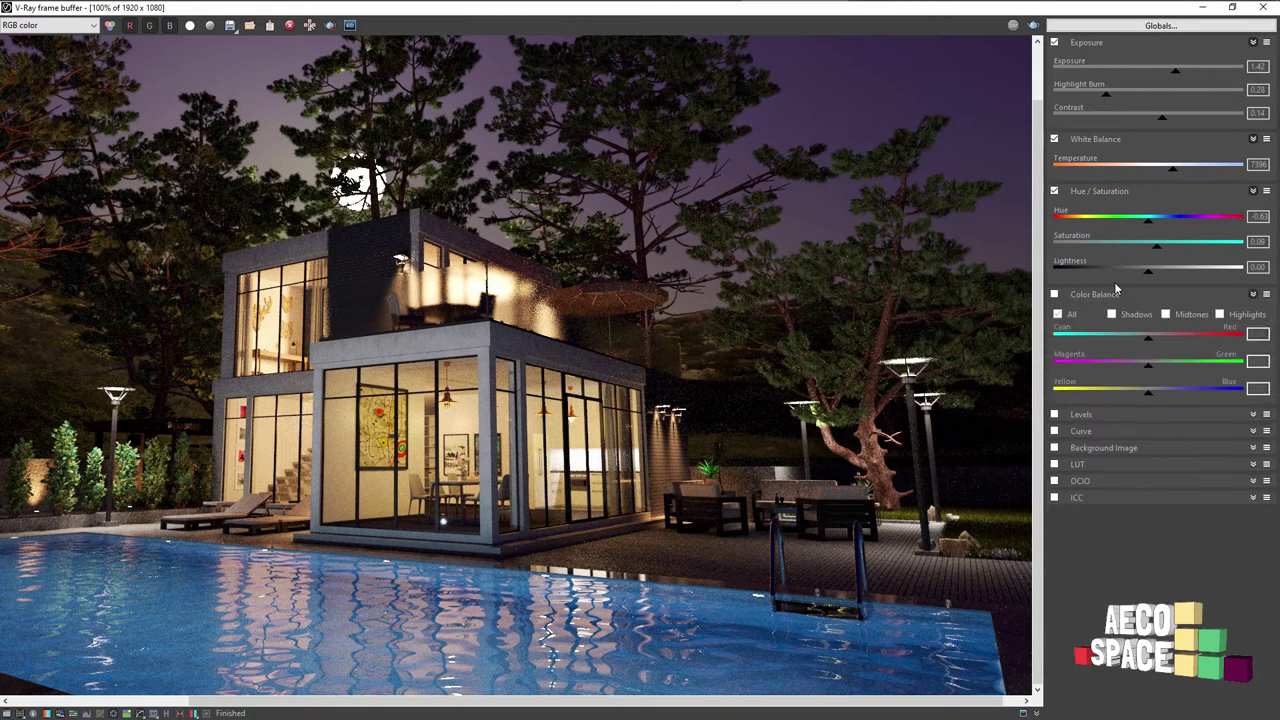
click(1055, 295)
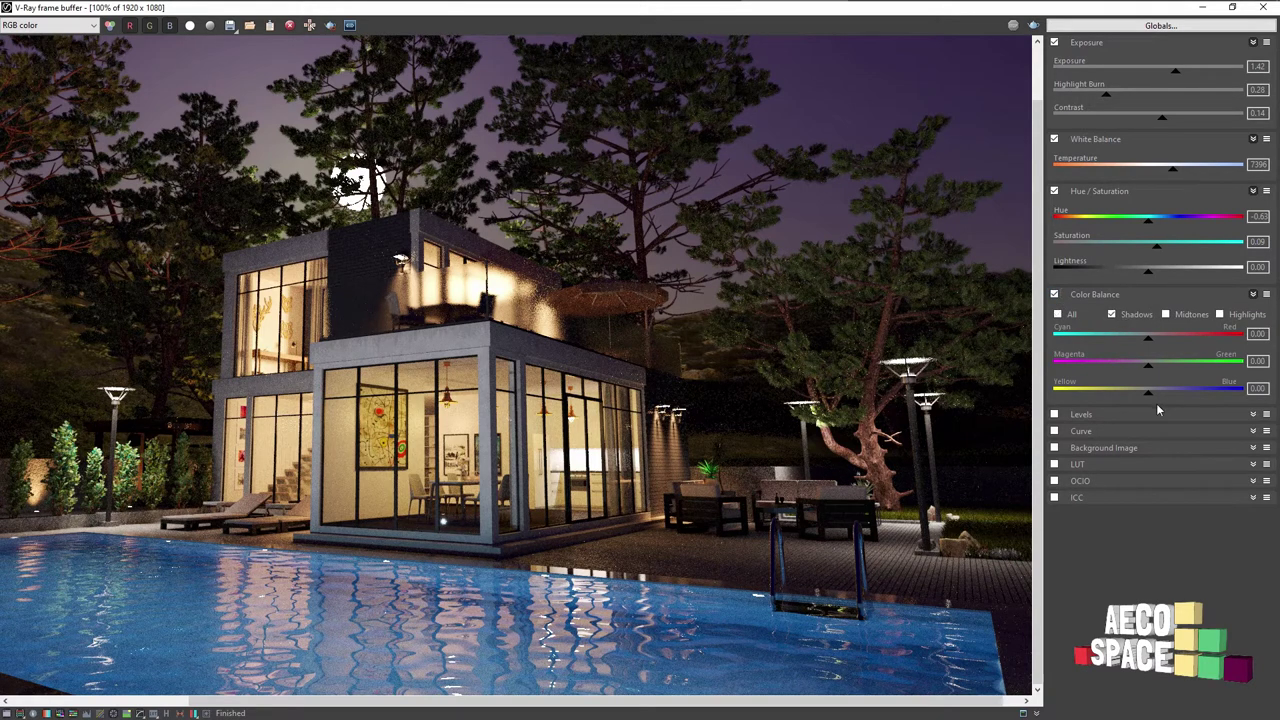
mouse_move(1148, 392)
mouse_down()
mouse_move(1180, 394)
mouse_move(1126, 394)
mouse_up()
click(1219, 314)
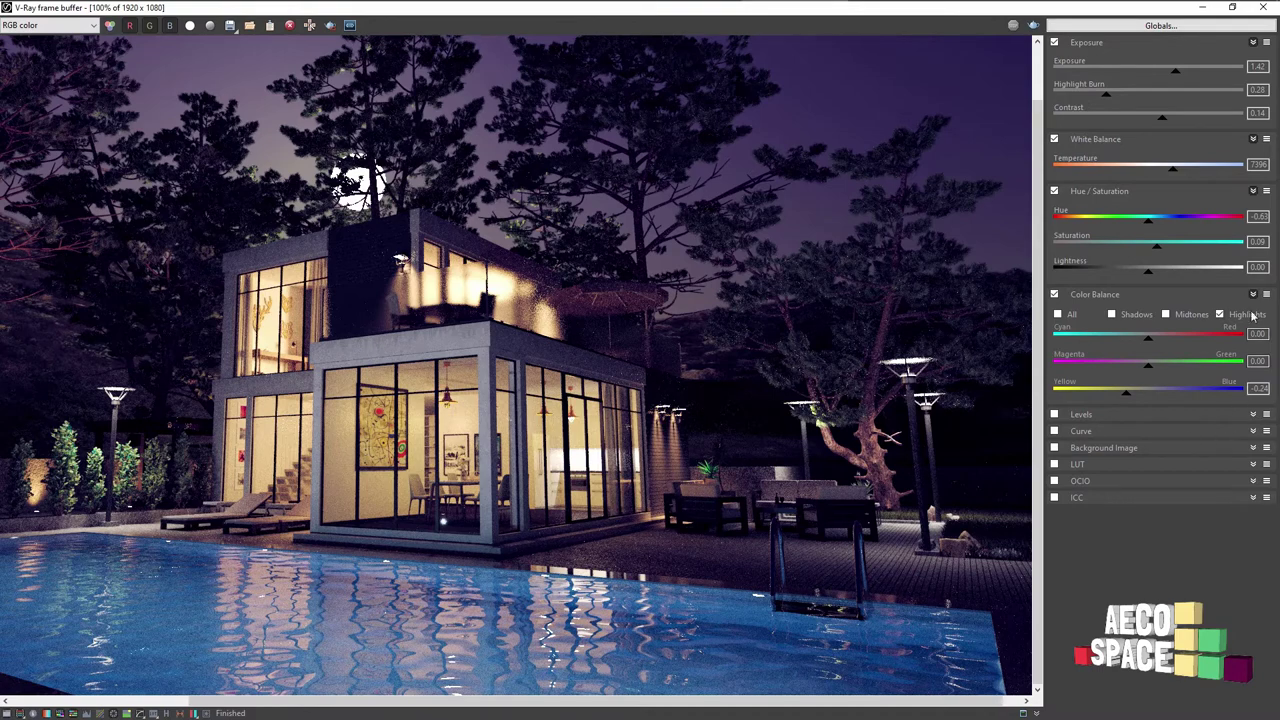
click(1056, 296)
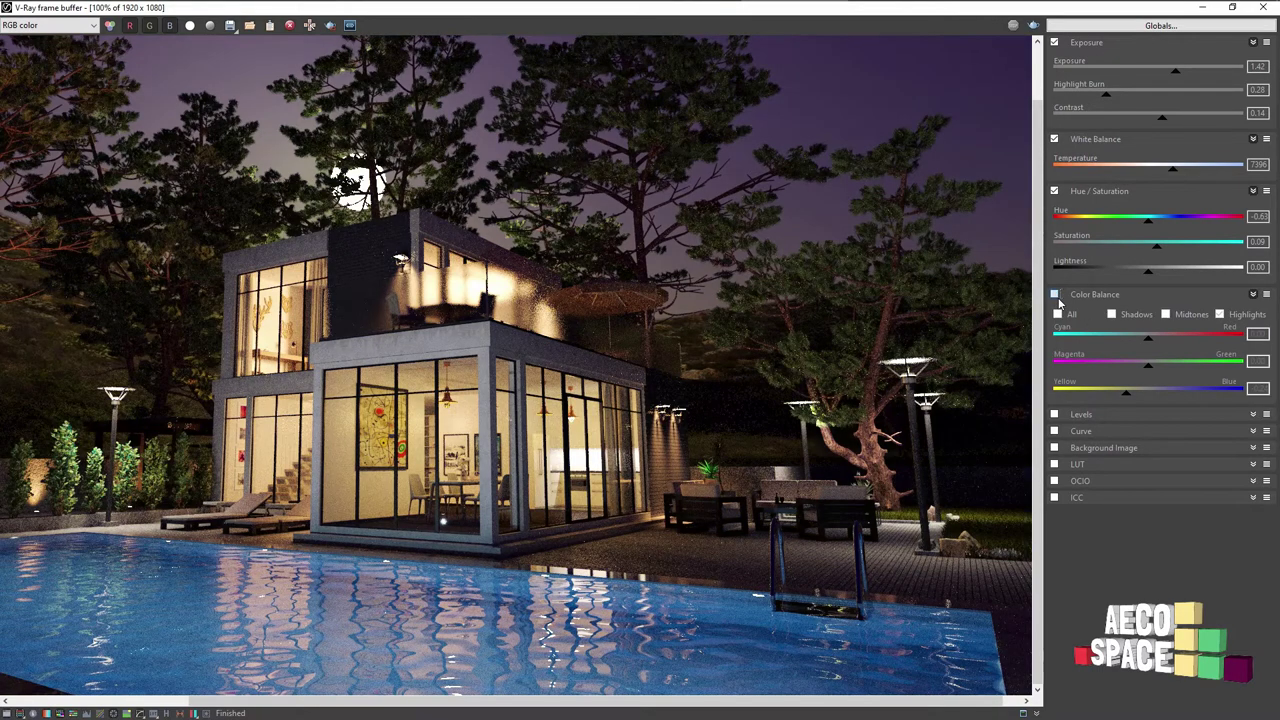
click(1056, 296)
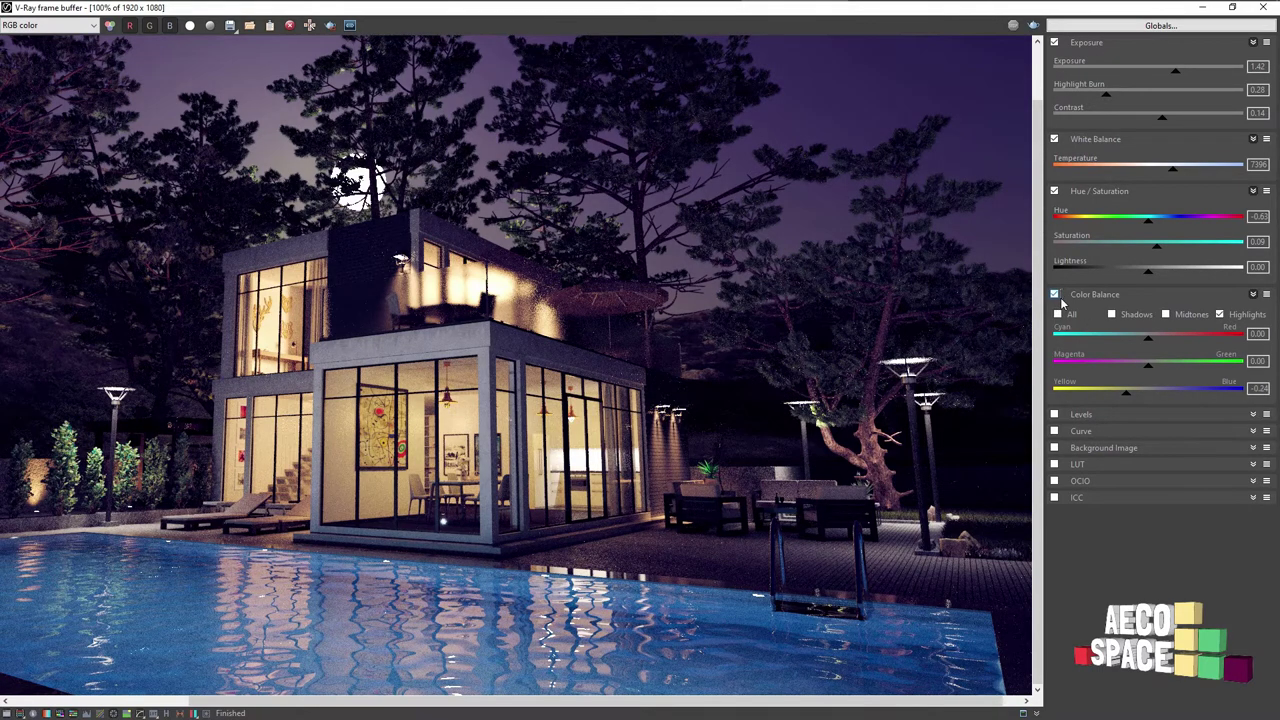
Step: Enable the Curve correction and raise two control points to brighten the image
click(1092, 432)
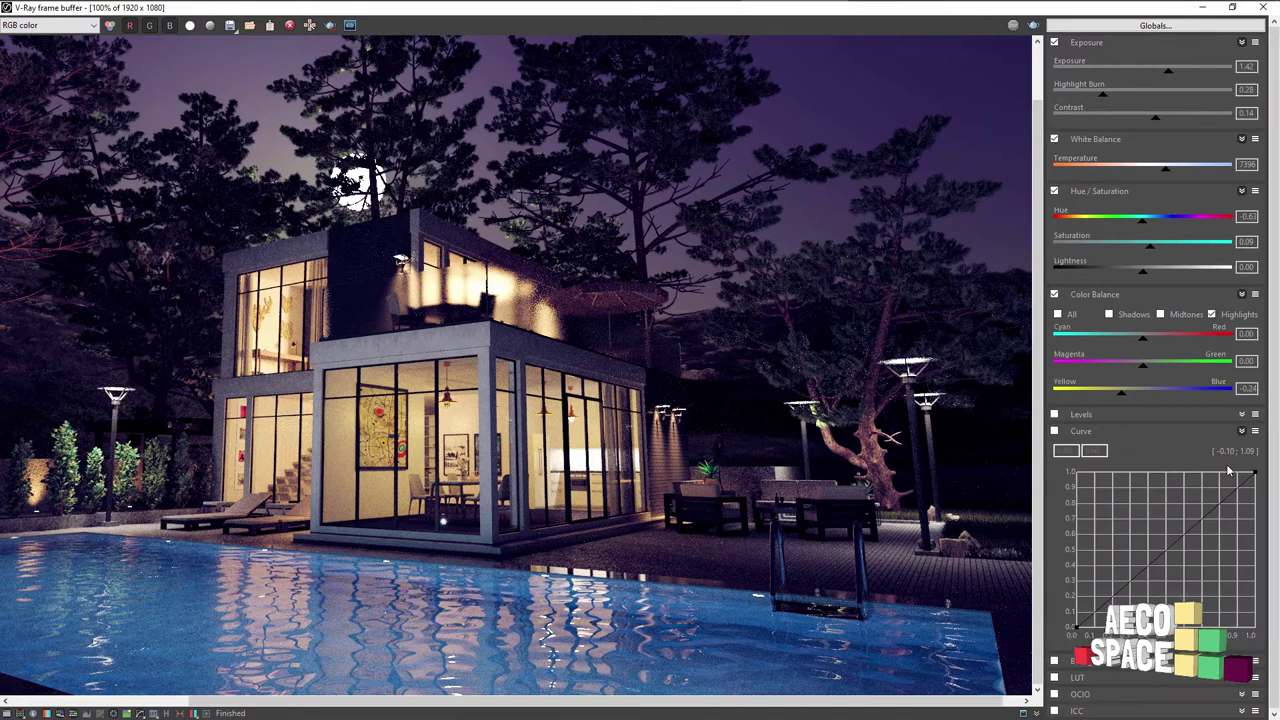
click(1055, 432)
click(1127, 584)
drag(1130, 584, 1116, 571)
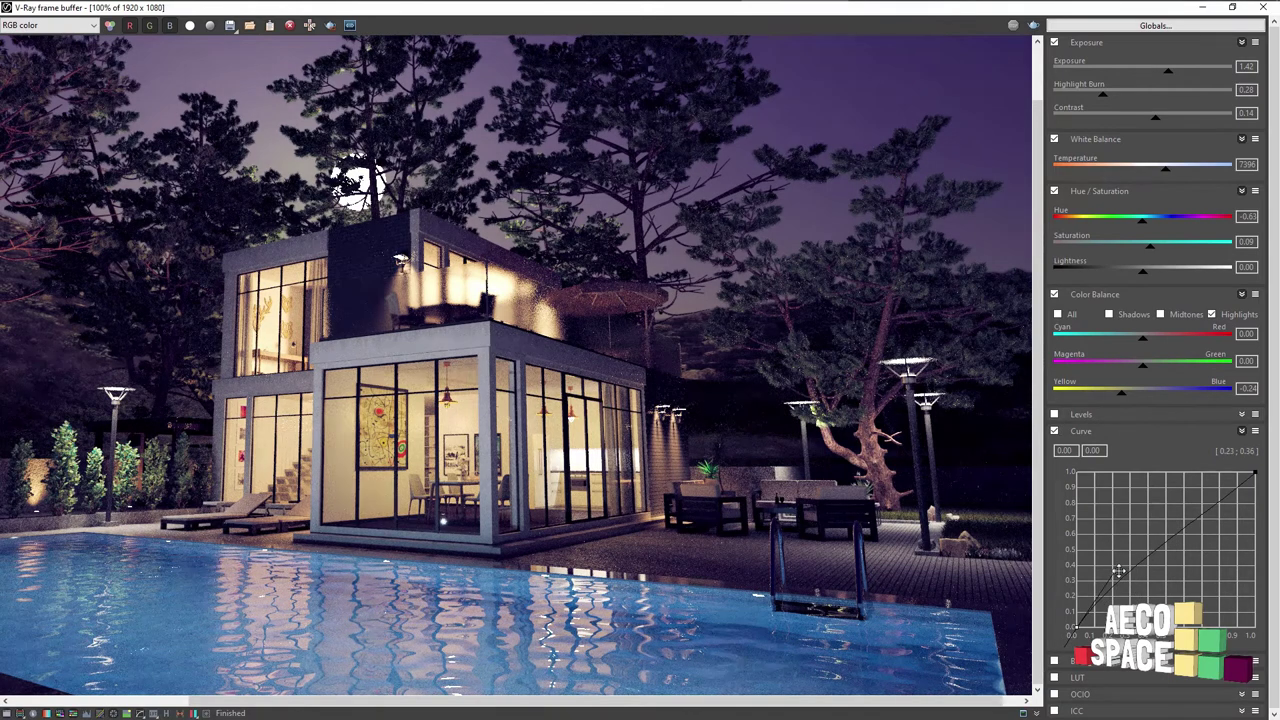
click(1204, 516)
drag(1211, 522, 1206, 489)
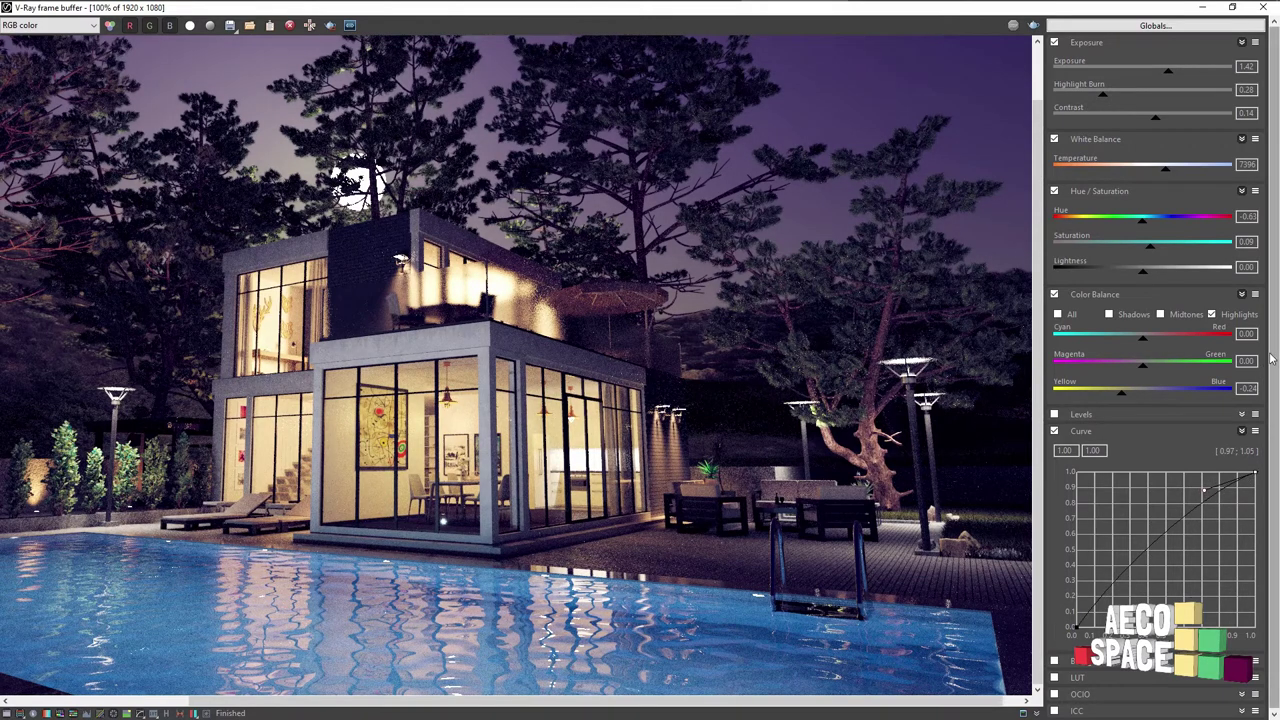
Step: Expand the Background Image settings and open the render history panel
click(1242, 660)
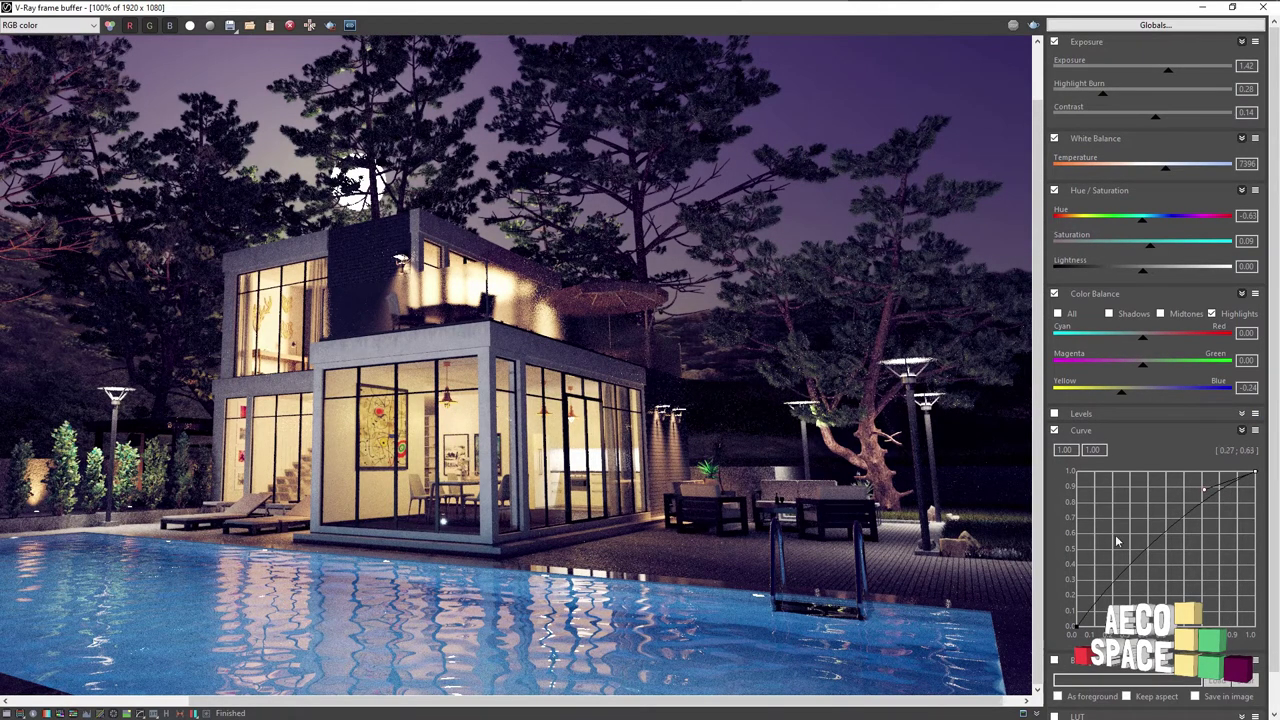
scroll(1274, 465, down, 1)
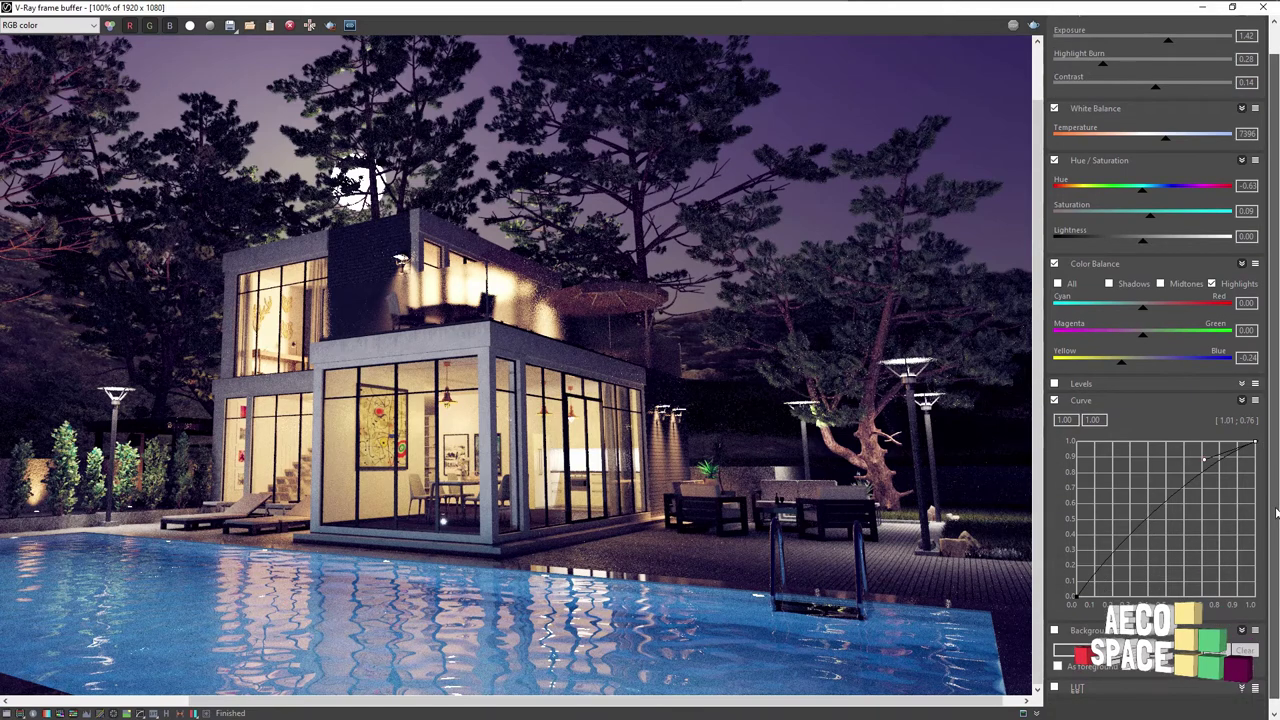
scroll(1274, 465, down, 1)
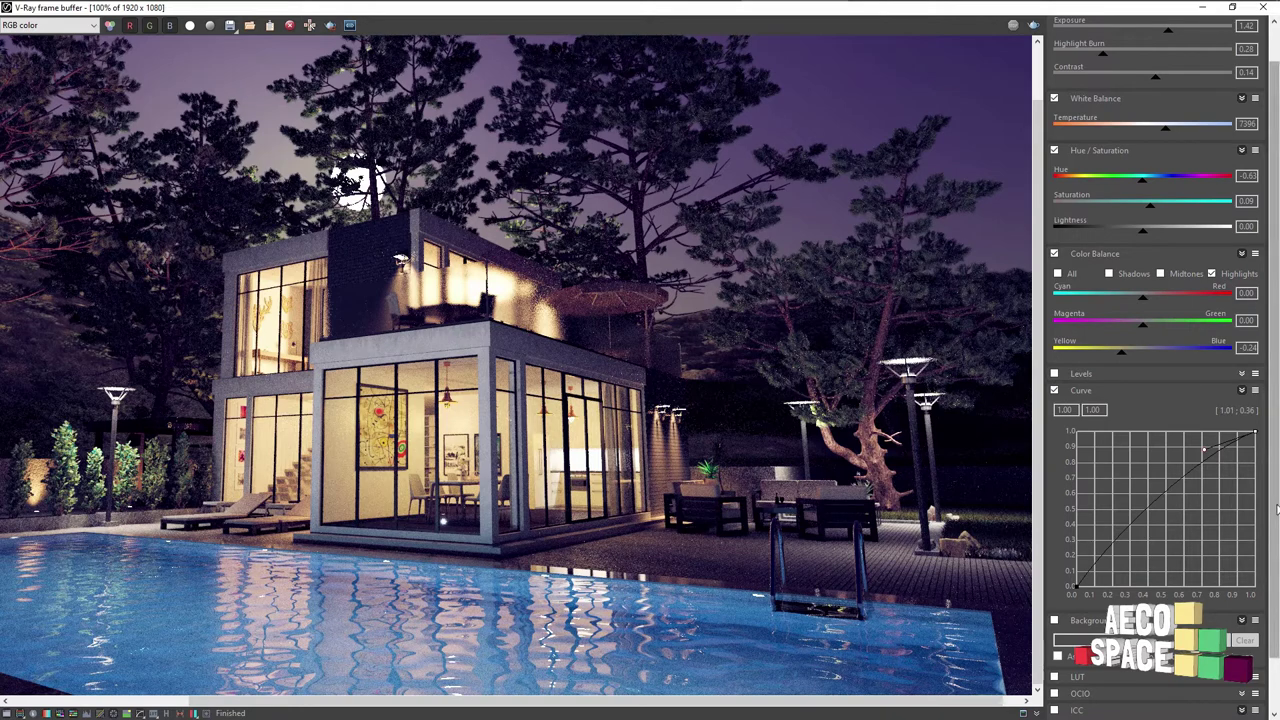
scroll(1255, 420, up, 1)
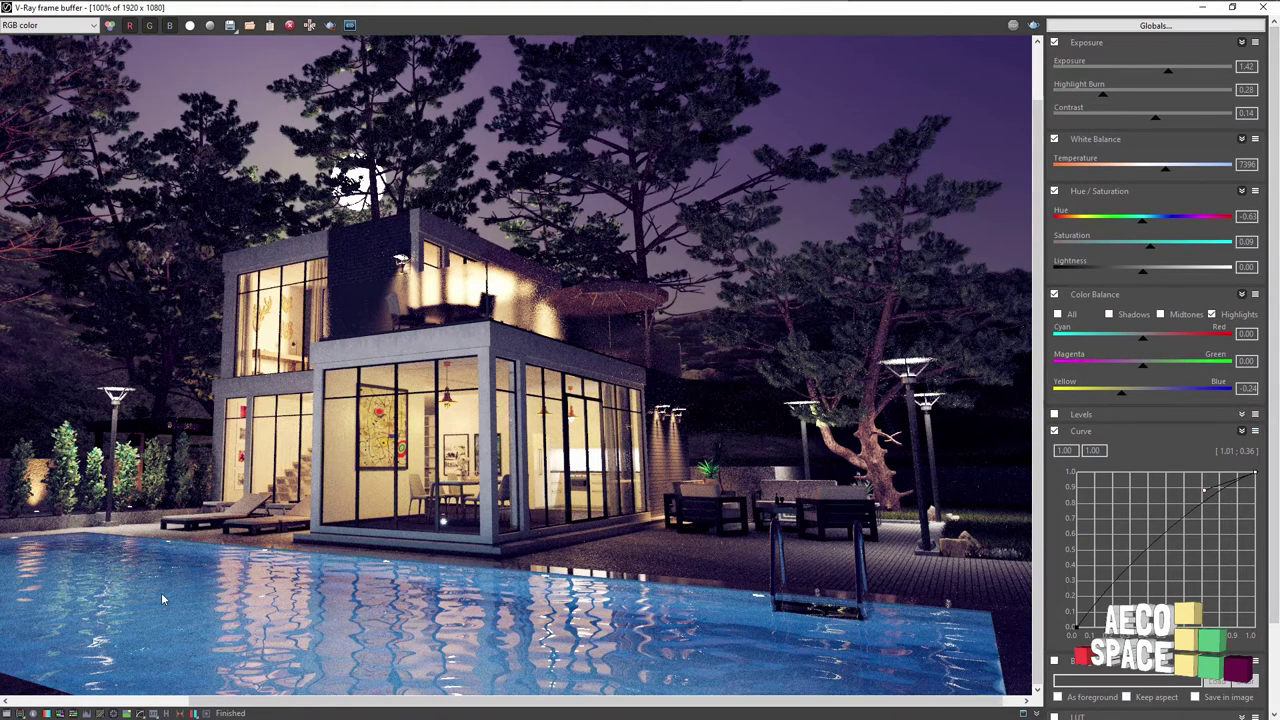
click(167, 713)
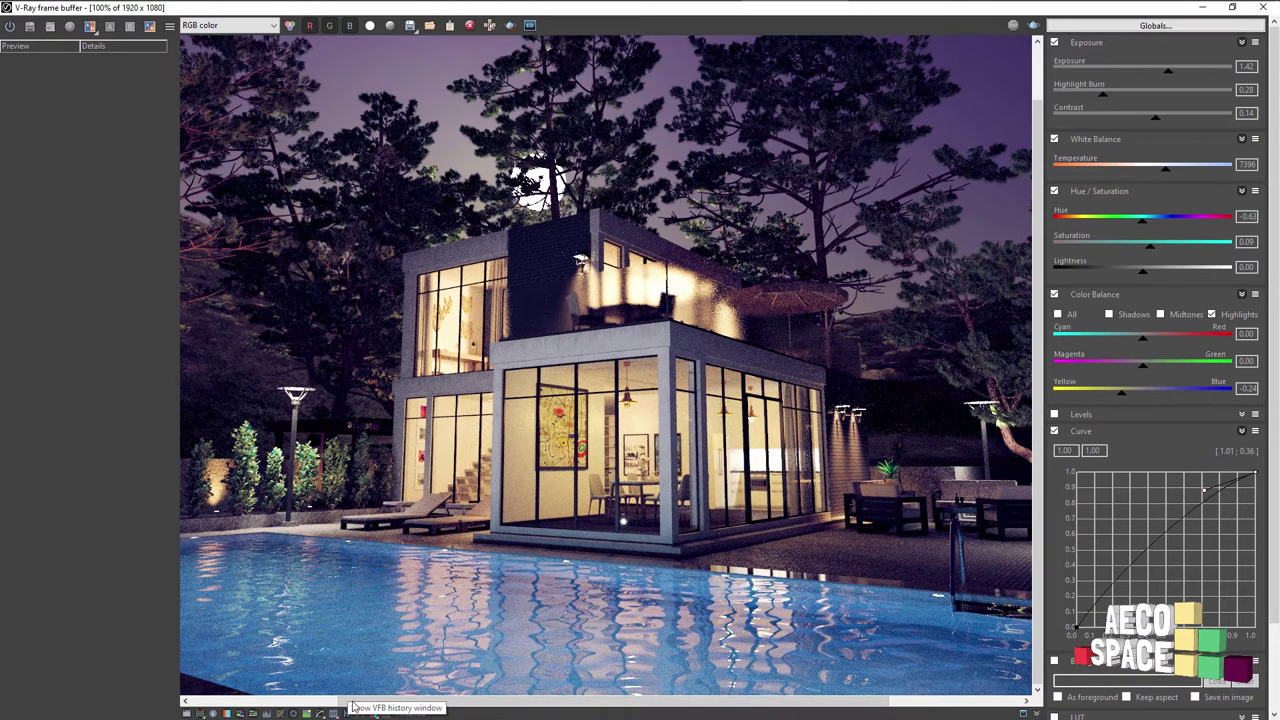
Step: Enable VFB history and save the current 1920 × 1080 render to it
click(10, 28)
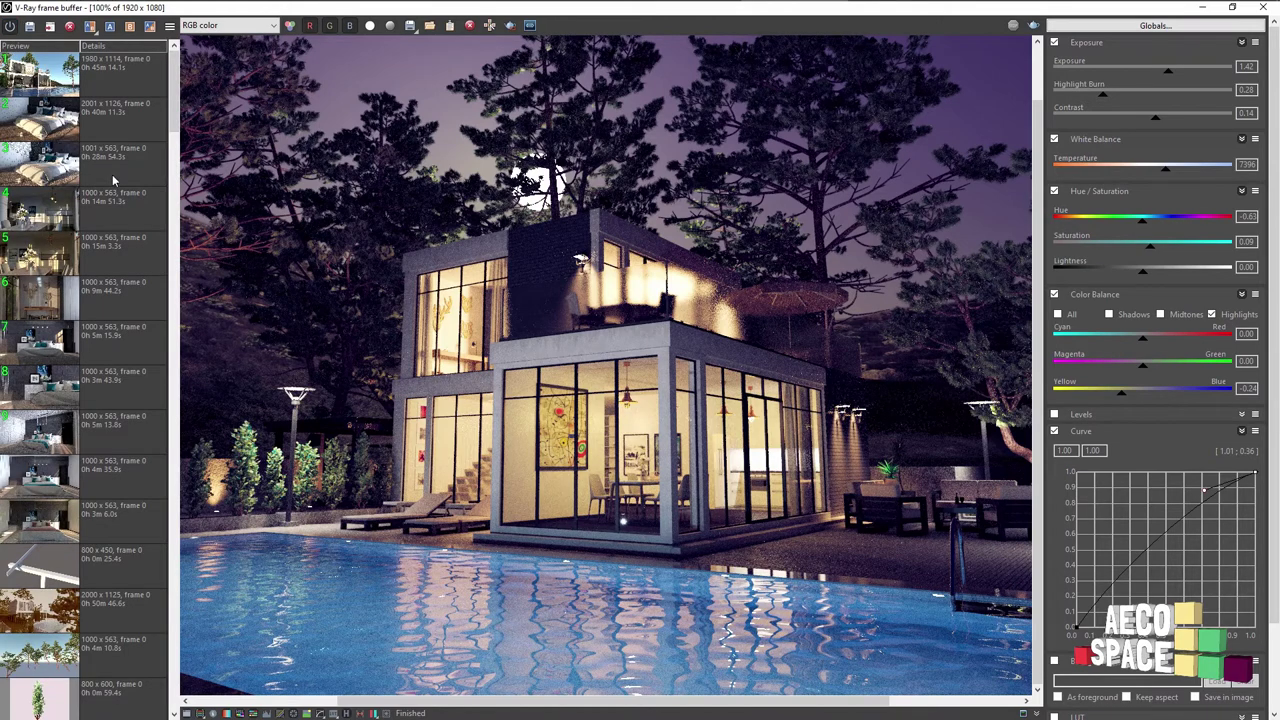
click(29, 30)
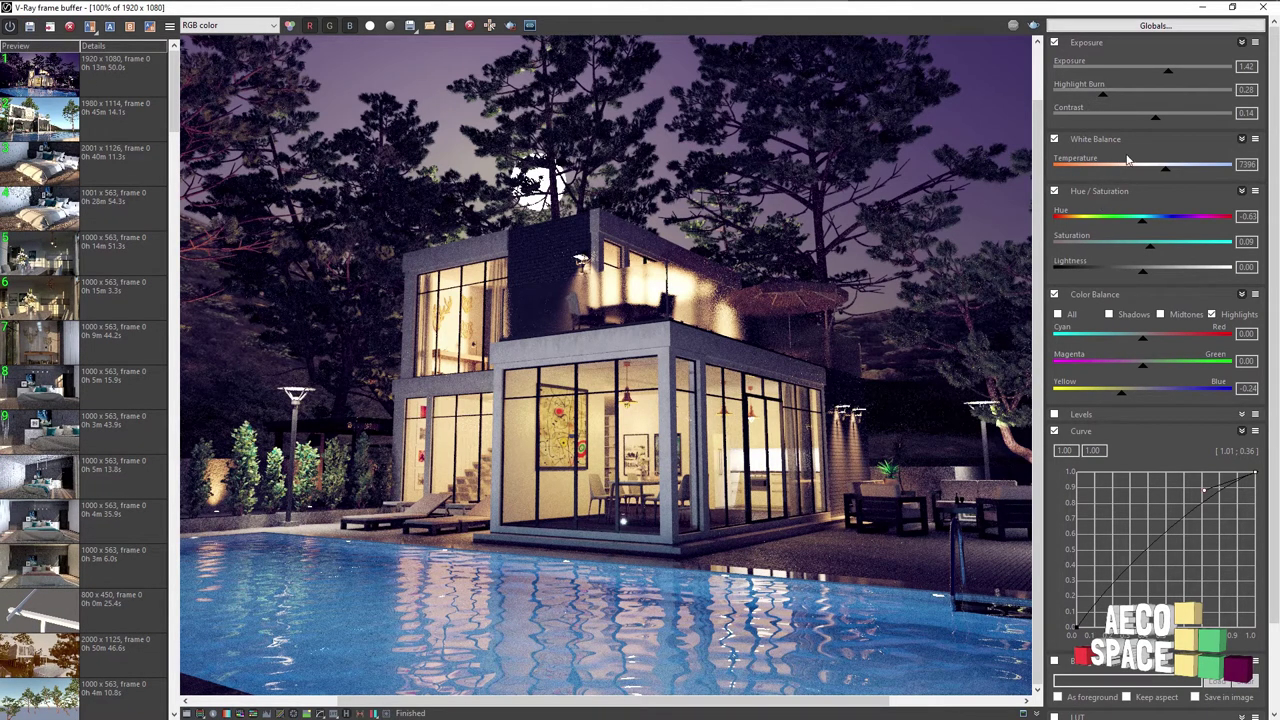
Step: Save the colour corrections as global preset 6.vccglb in the CCs folder
click(1134, 27)
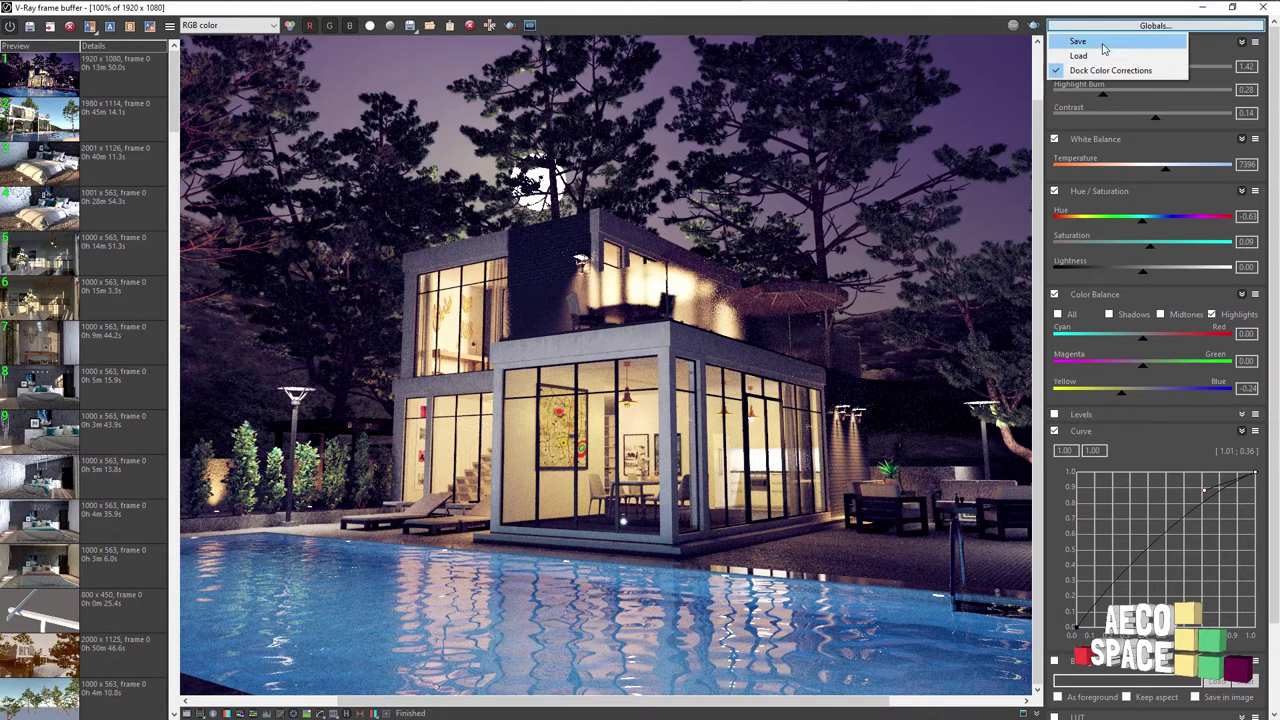
click(1104, 48)
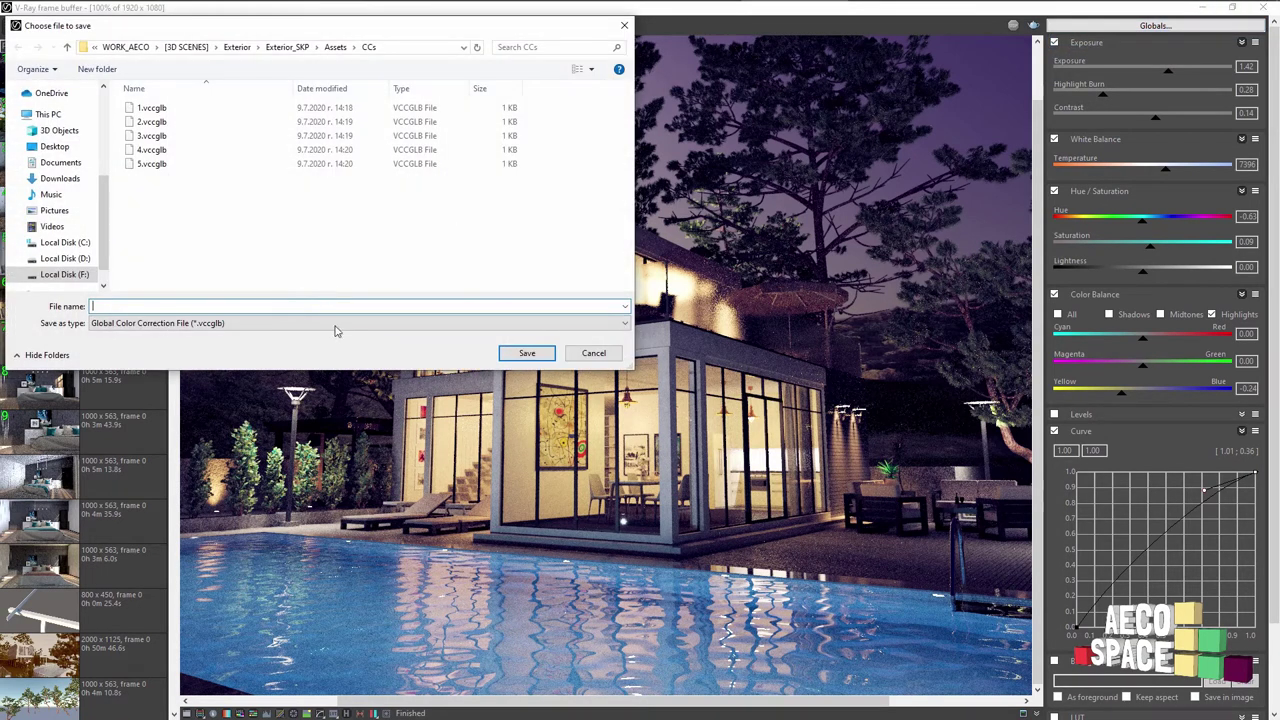
text(6)
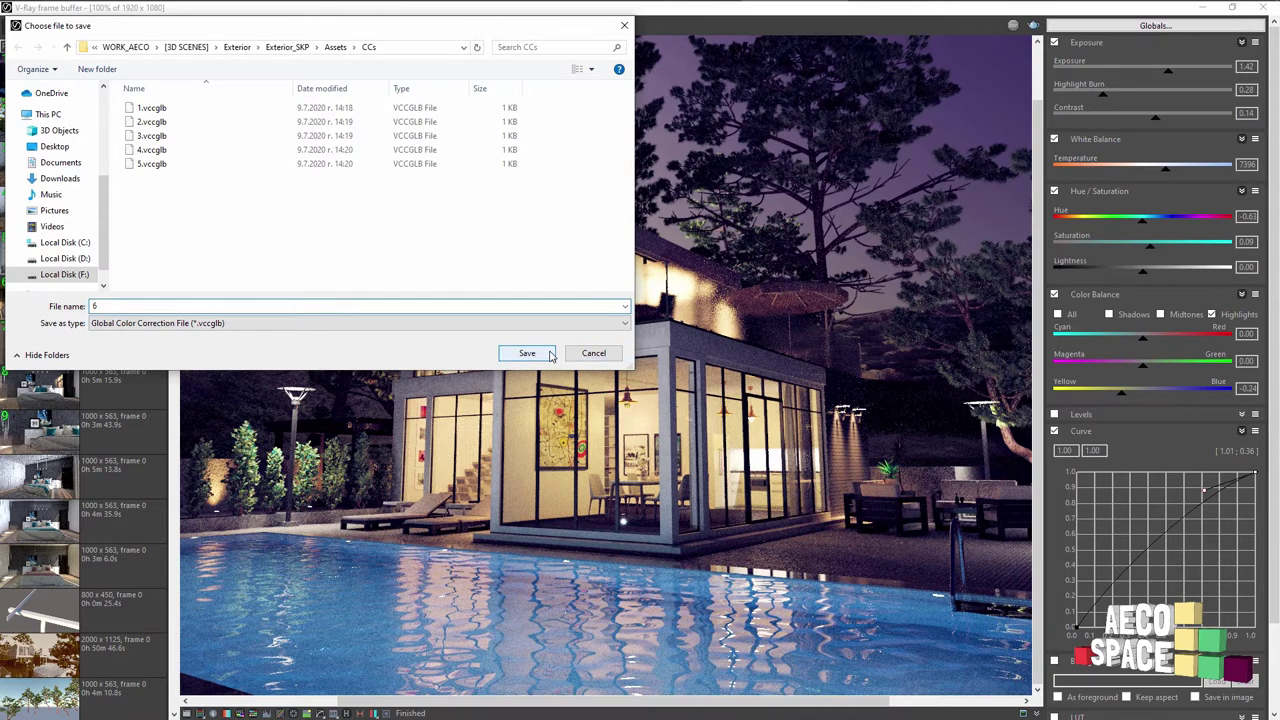
click(549, 356)
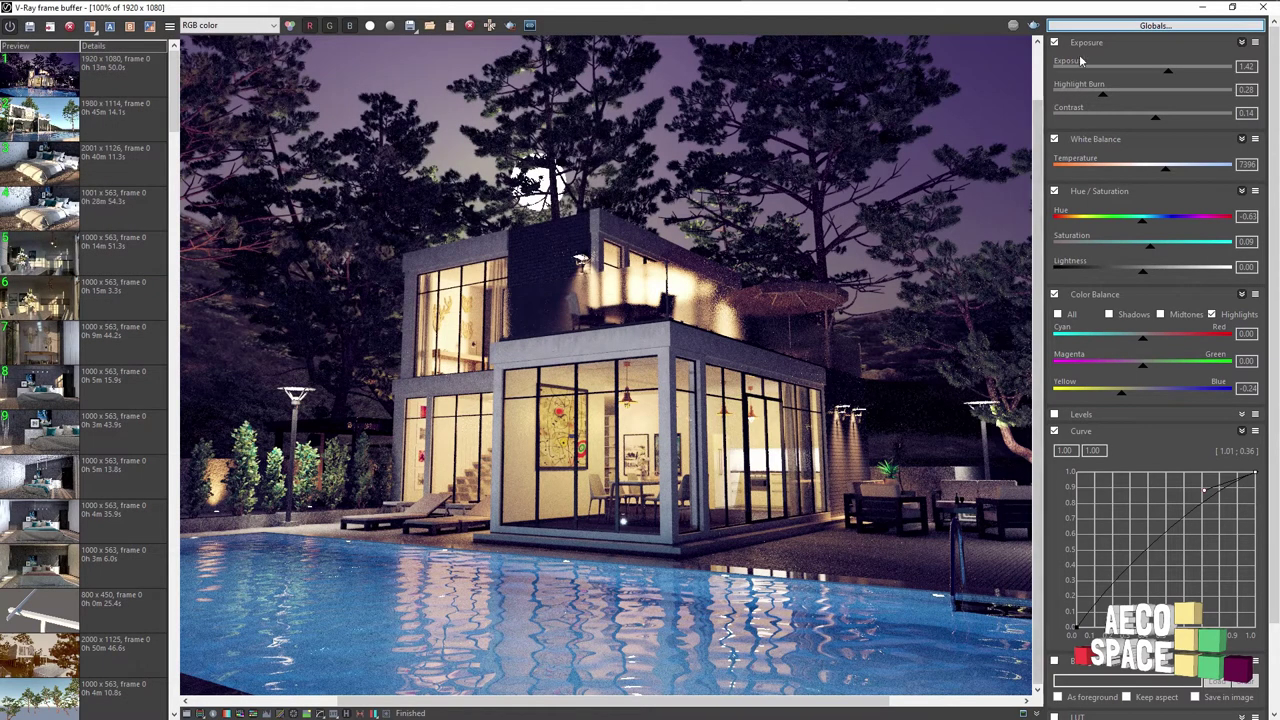
Step: Load the 2.vccglb colour-correction preset from the CCs folder
click(1104, 26)
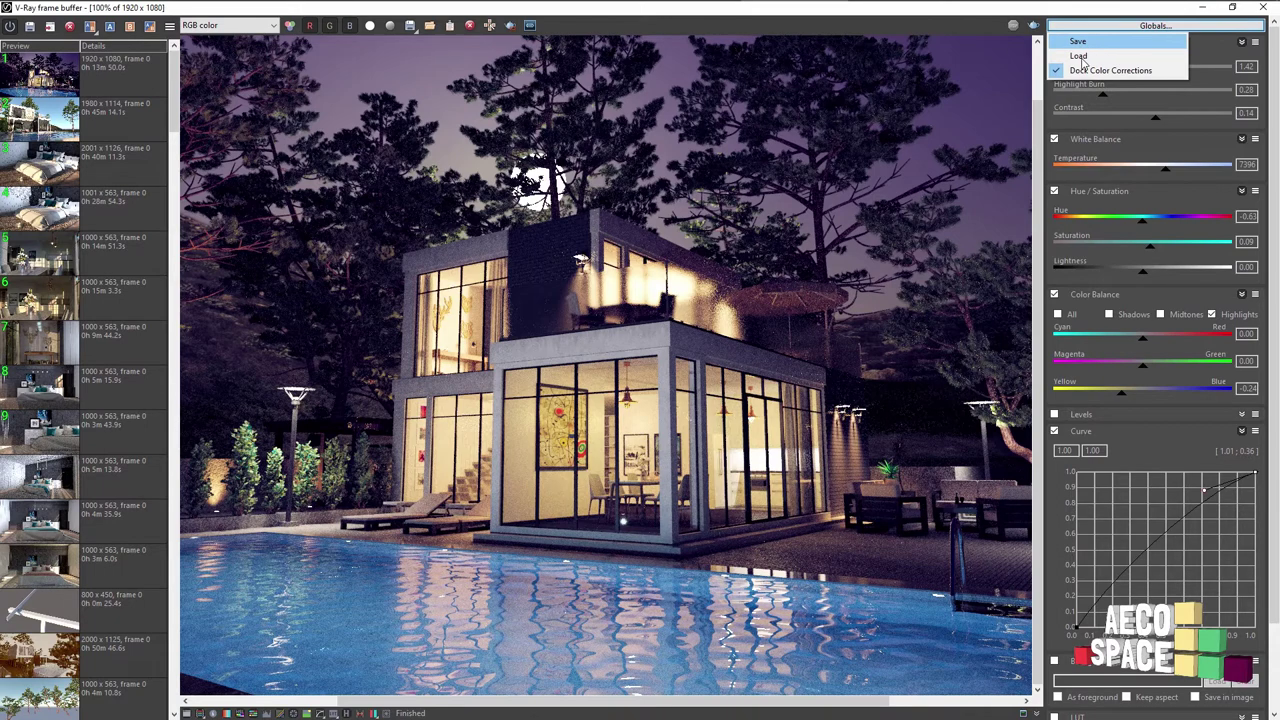
click(1080, 56)
click(171, 122)
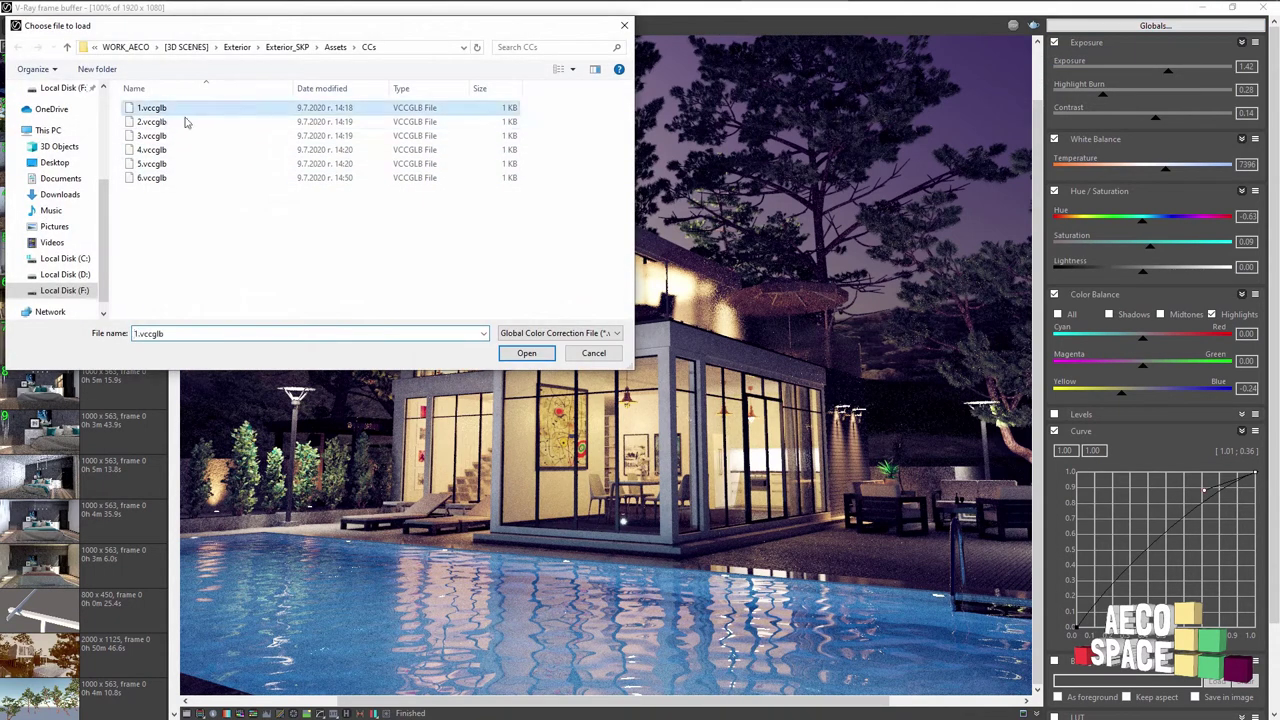
click(526, 353)
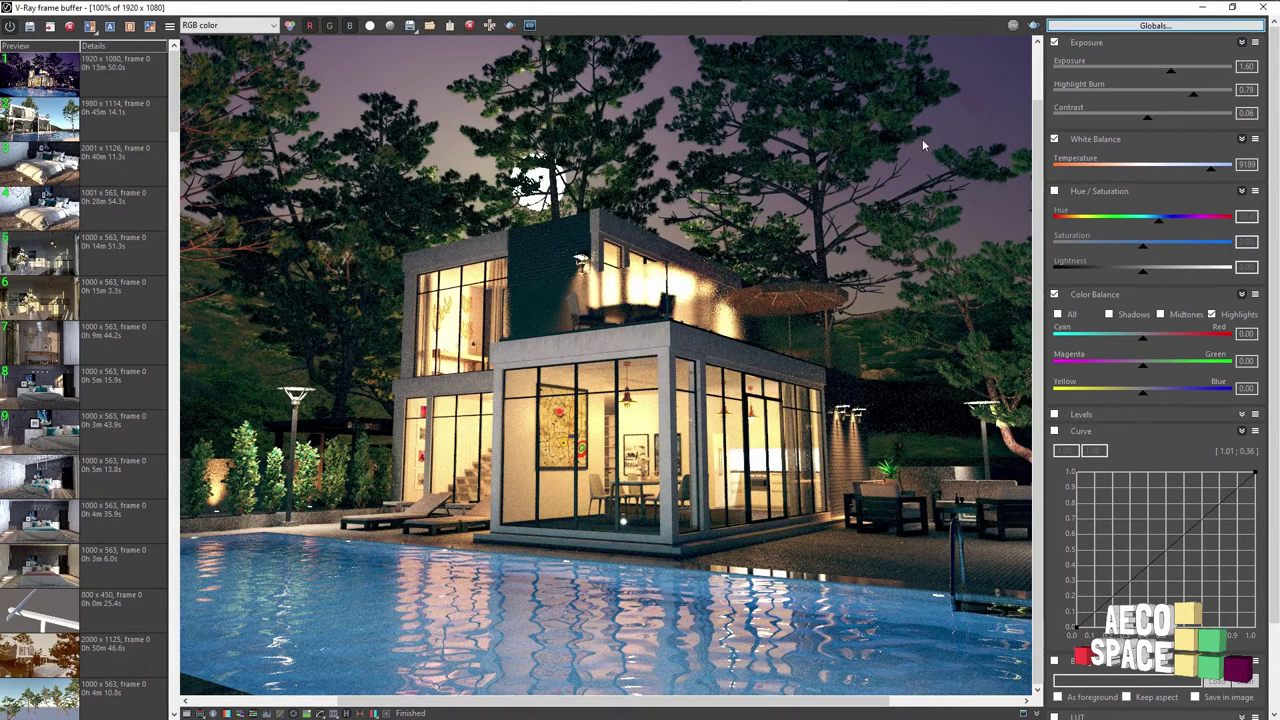
scroll(646, 239, down, 3)
scroll(646, 244, up, 3)
scroll(646, 244, down, 1)
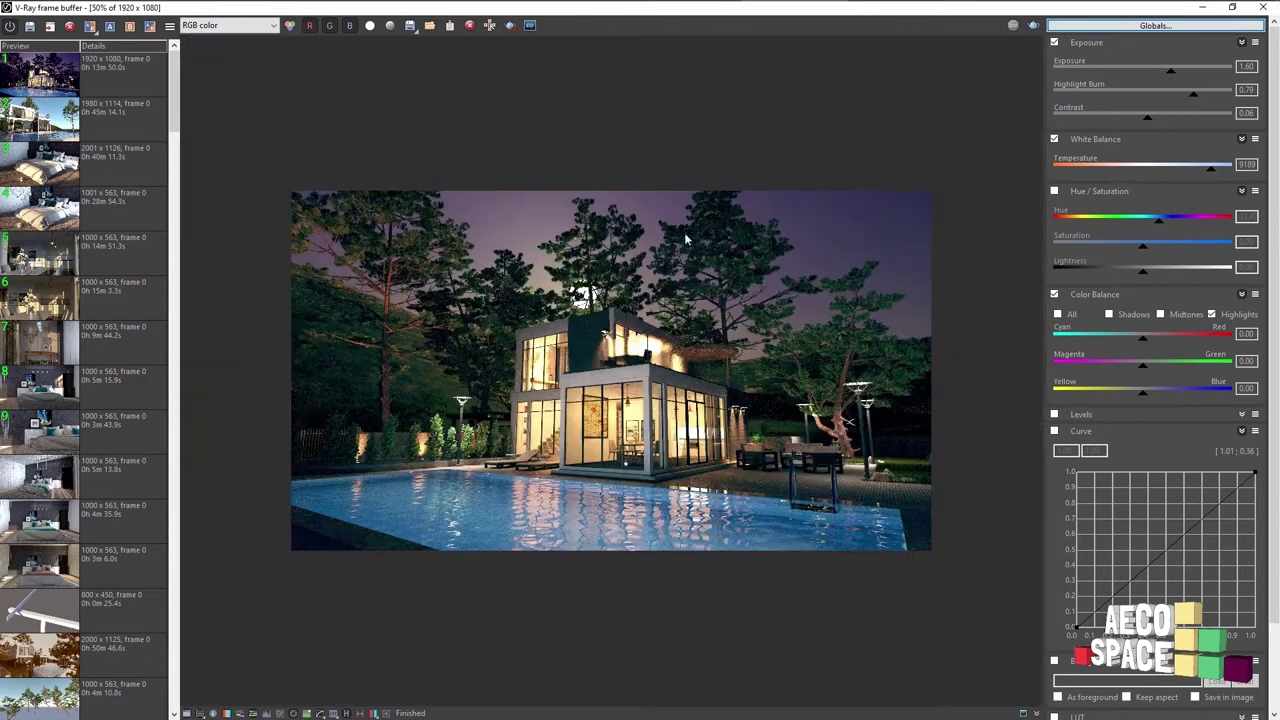
click(1106, 26)
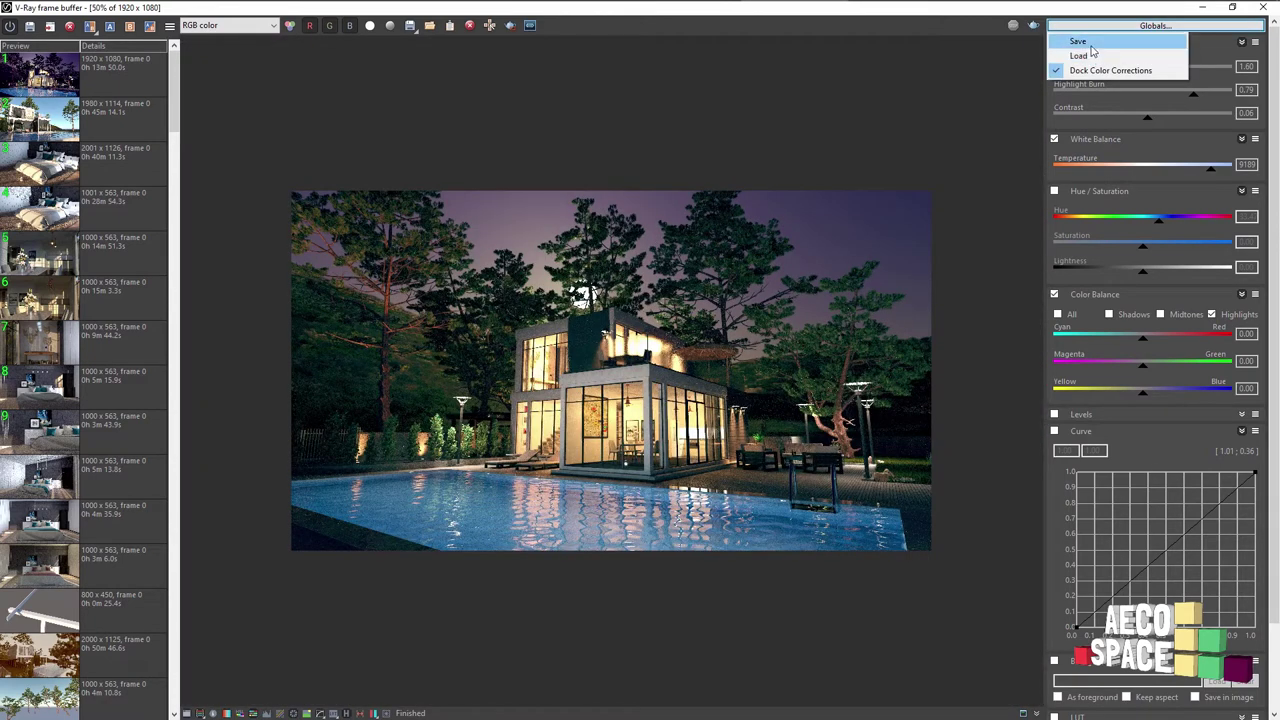
click(1080, 56)
click(150, 122)
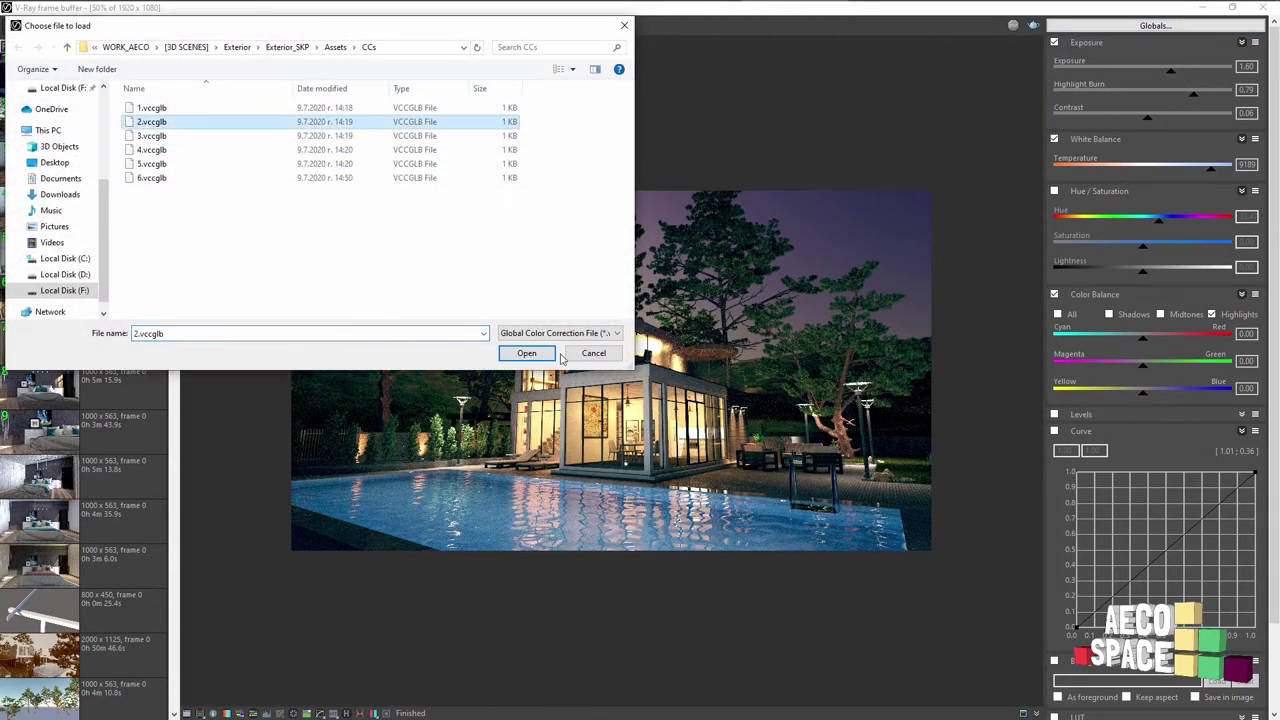
double_click(150, 122)
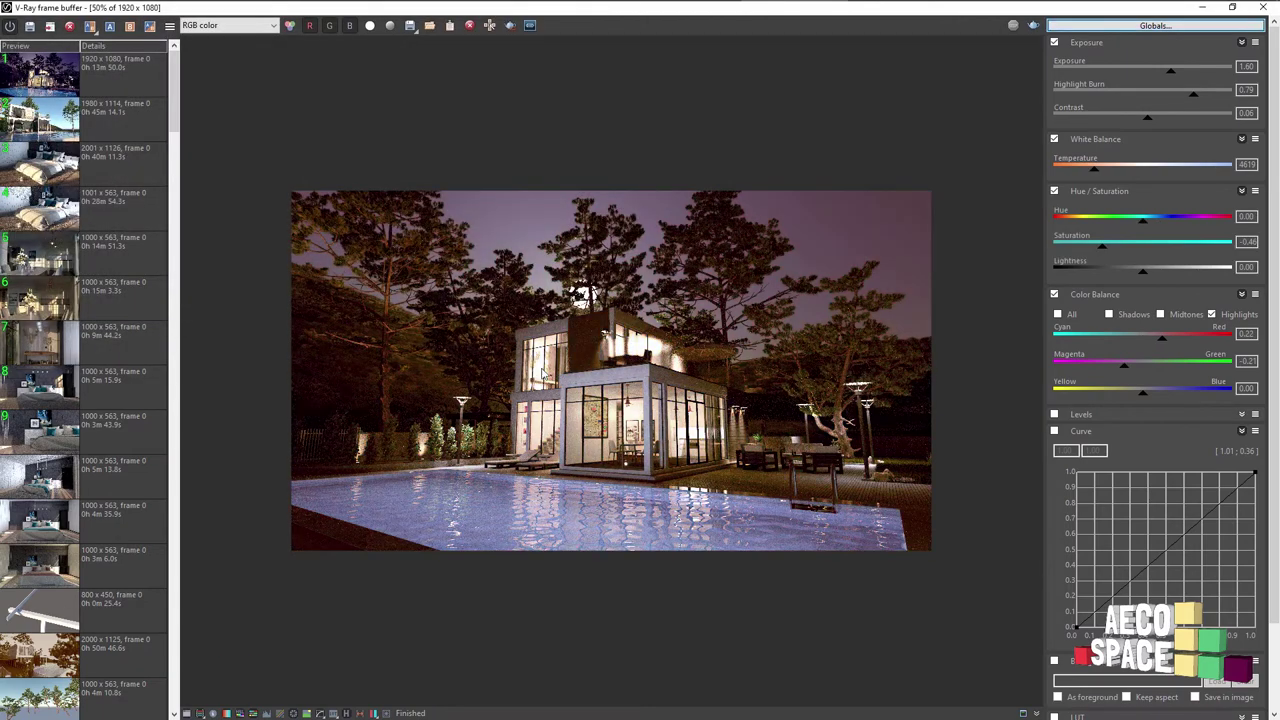
Step: Load the 4.vccglb colour-correction preset instead
click(1100, 26)
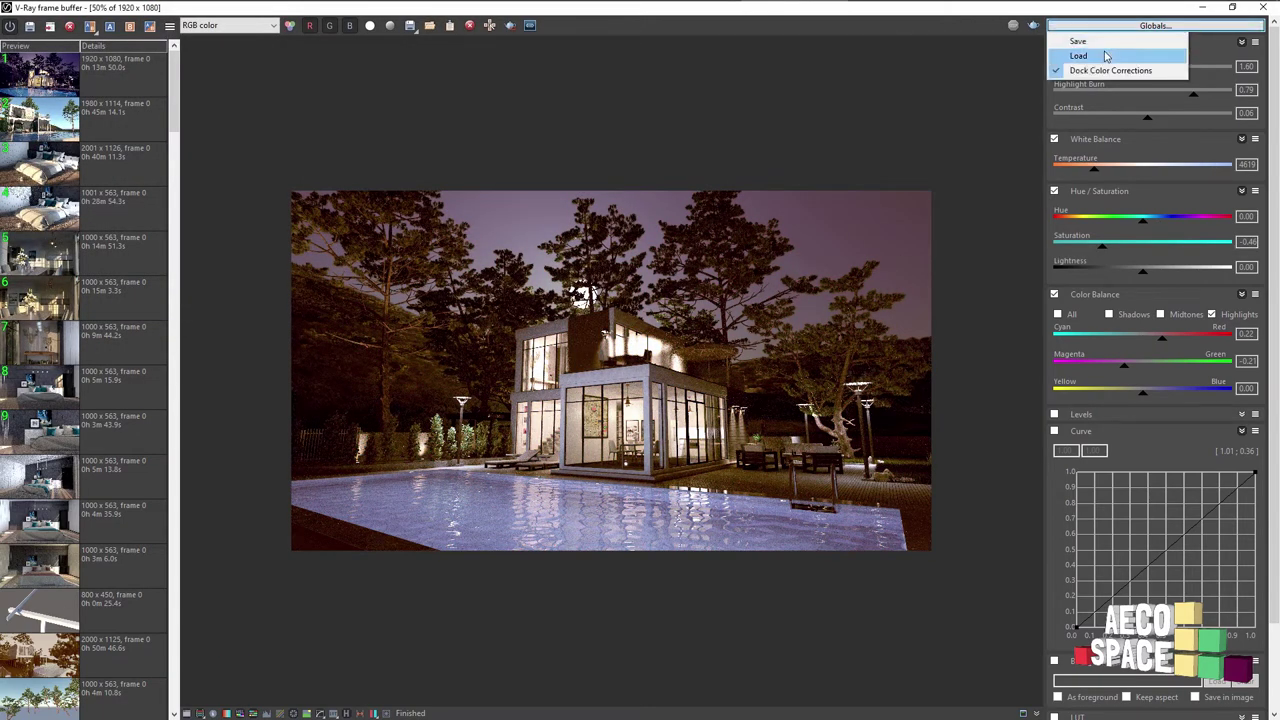
click(1106, 56)
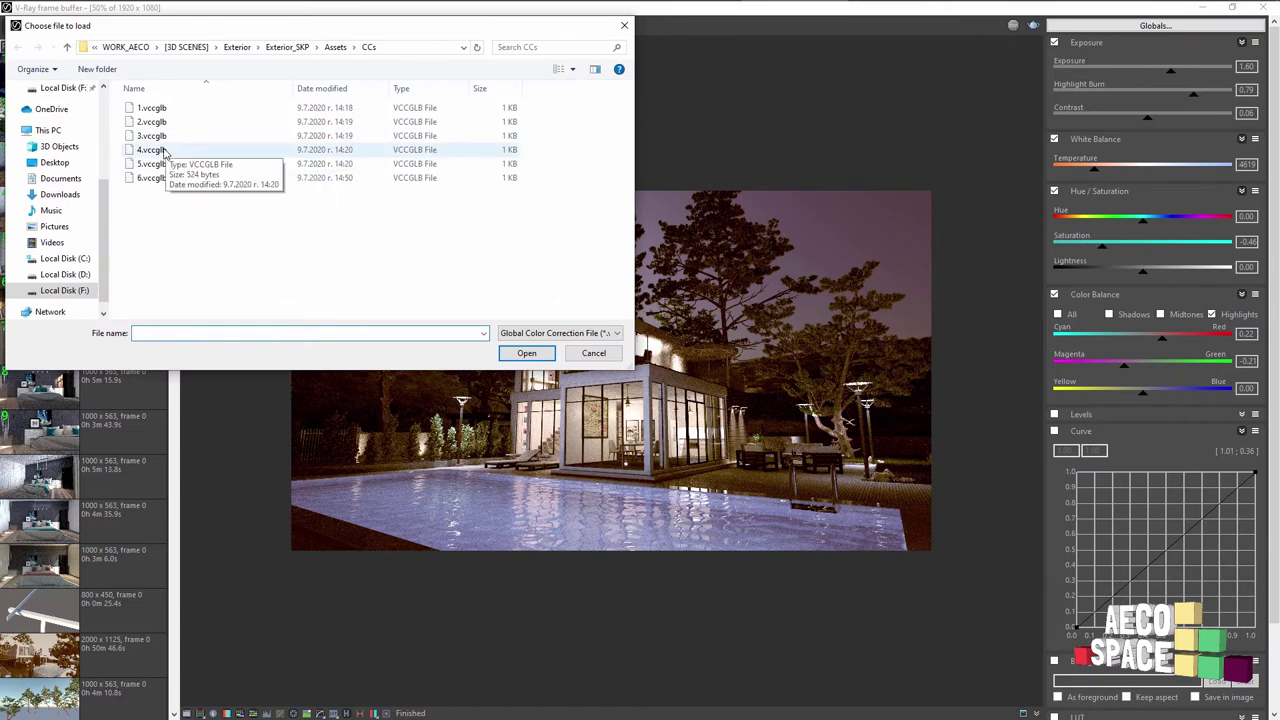
click(152, 150)
click(518, 358)
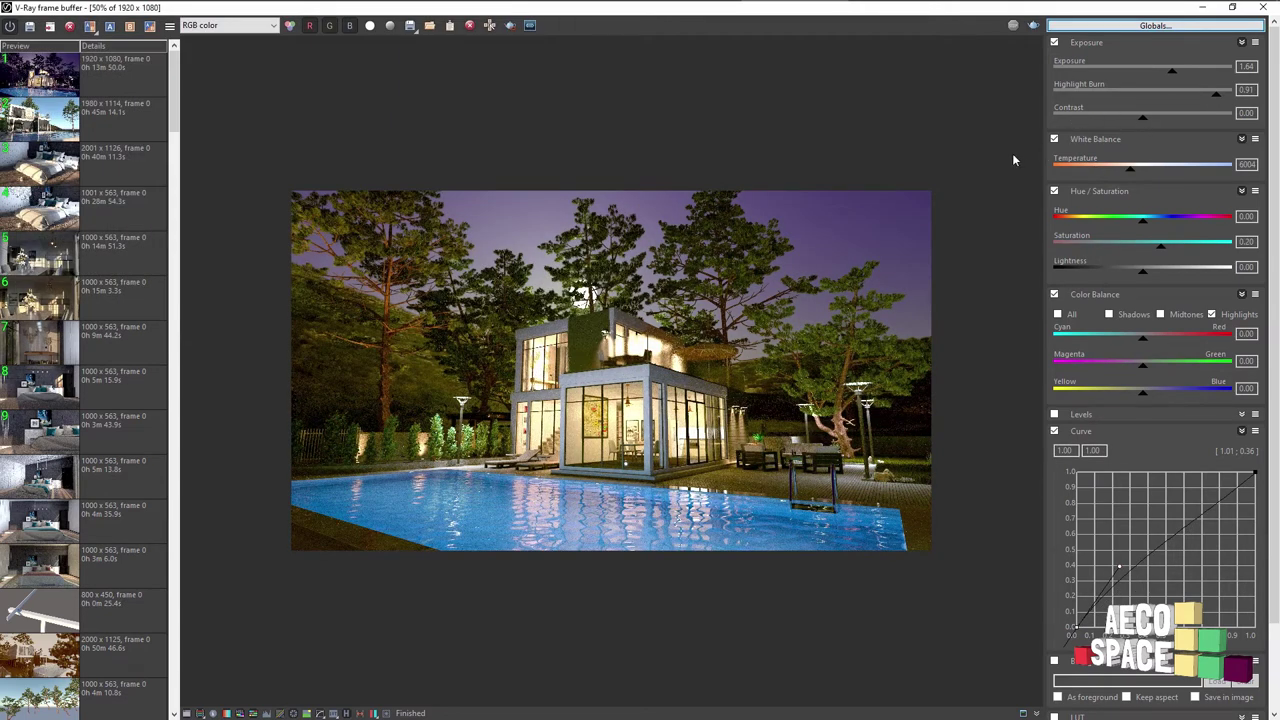
Step: Load the 3.vccglb preset to finish with the sepia-toned grade
click(1097, 24)
click(1096, 56)
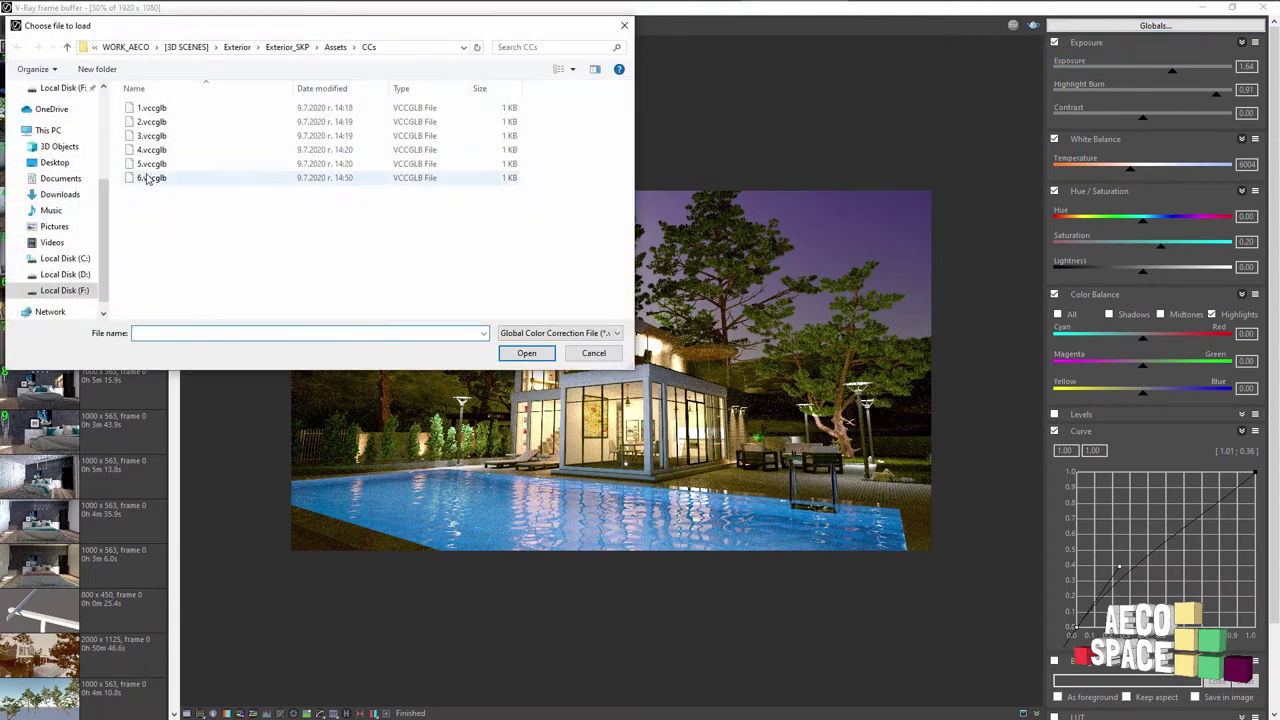
click(152, 136)
click(527, 354)
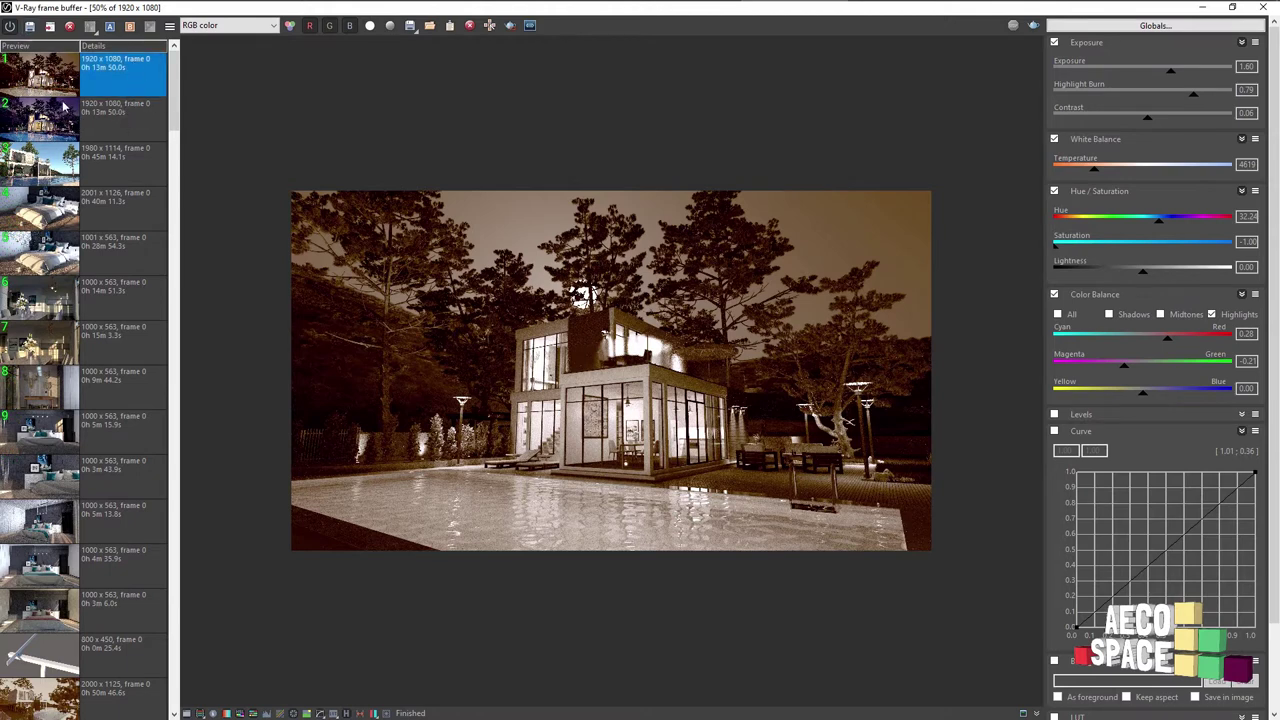
click(102, 114)
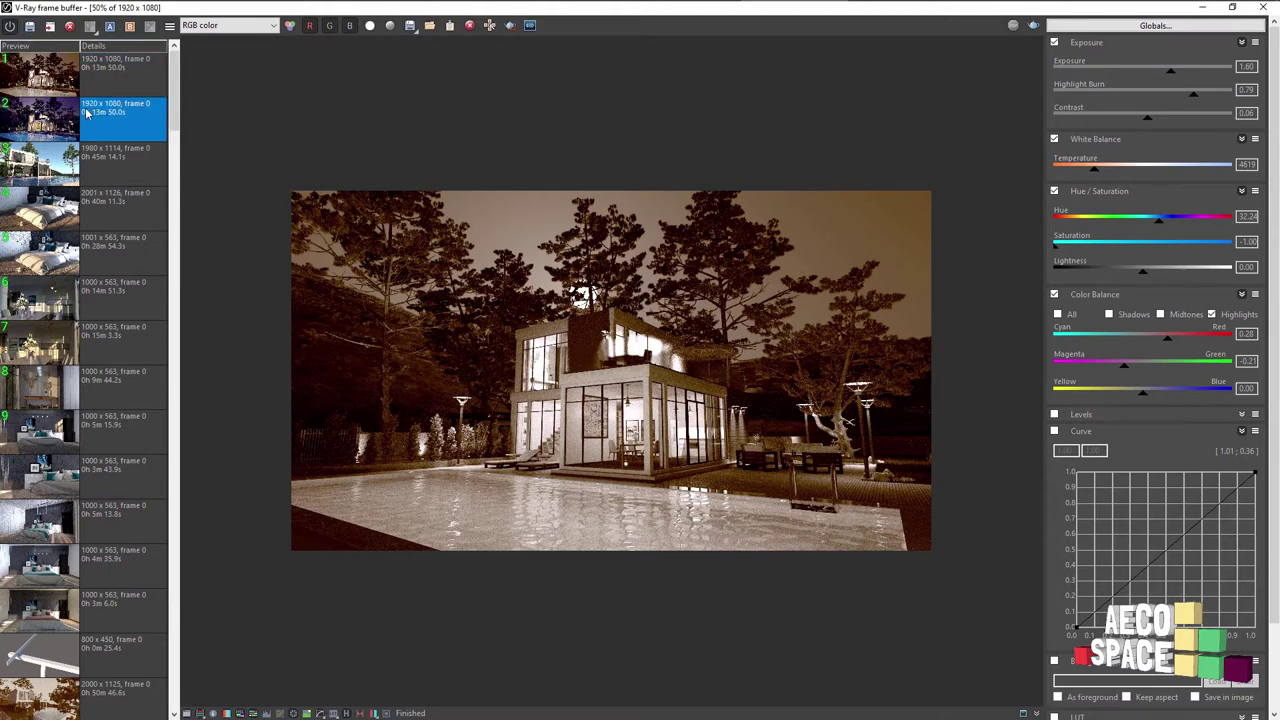
right_click(120, 114)
click(188, 241)
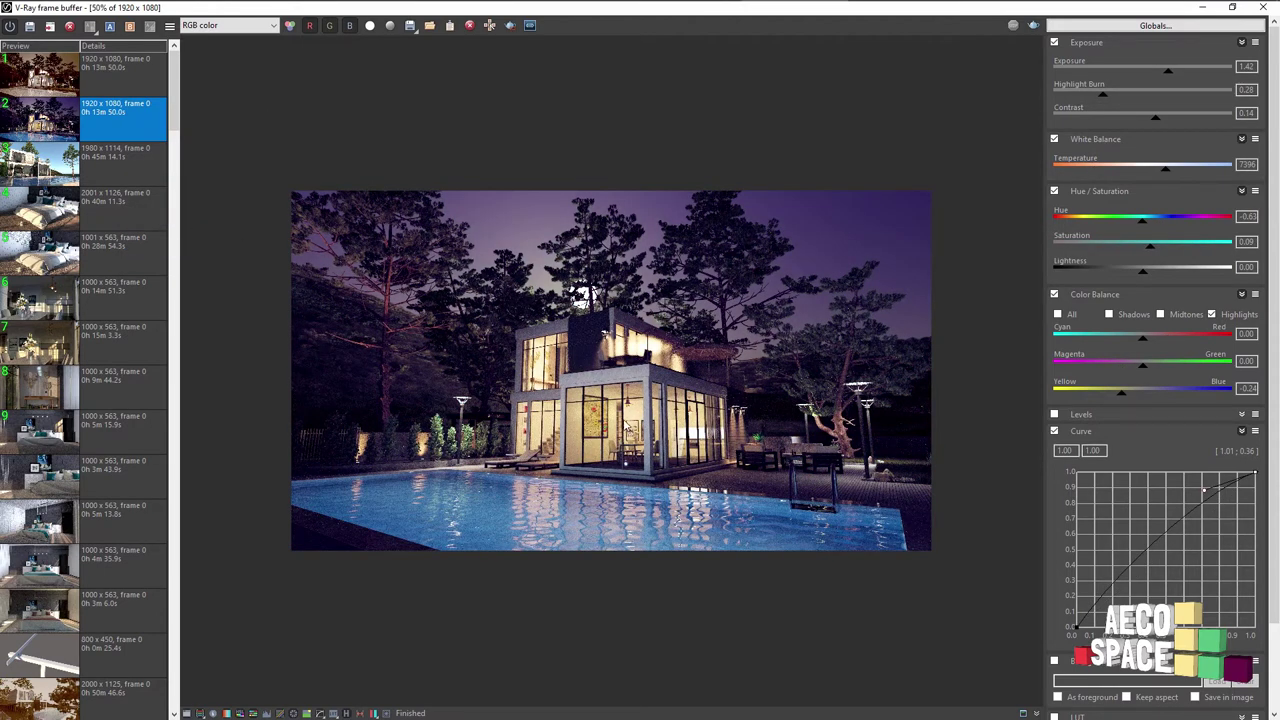
click(100, 79)
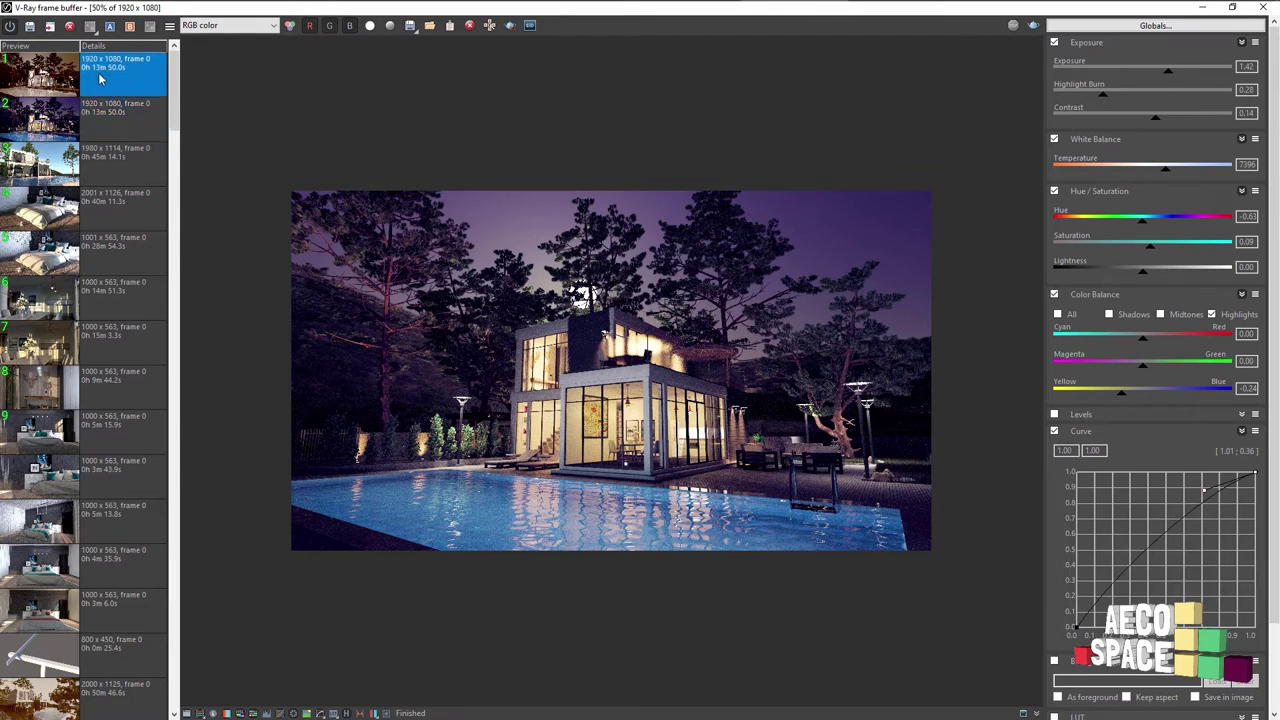
right_click(100, 79)
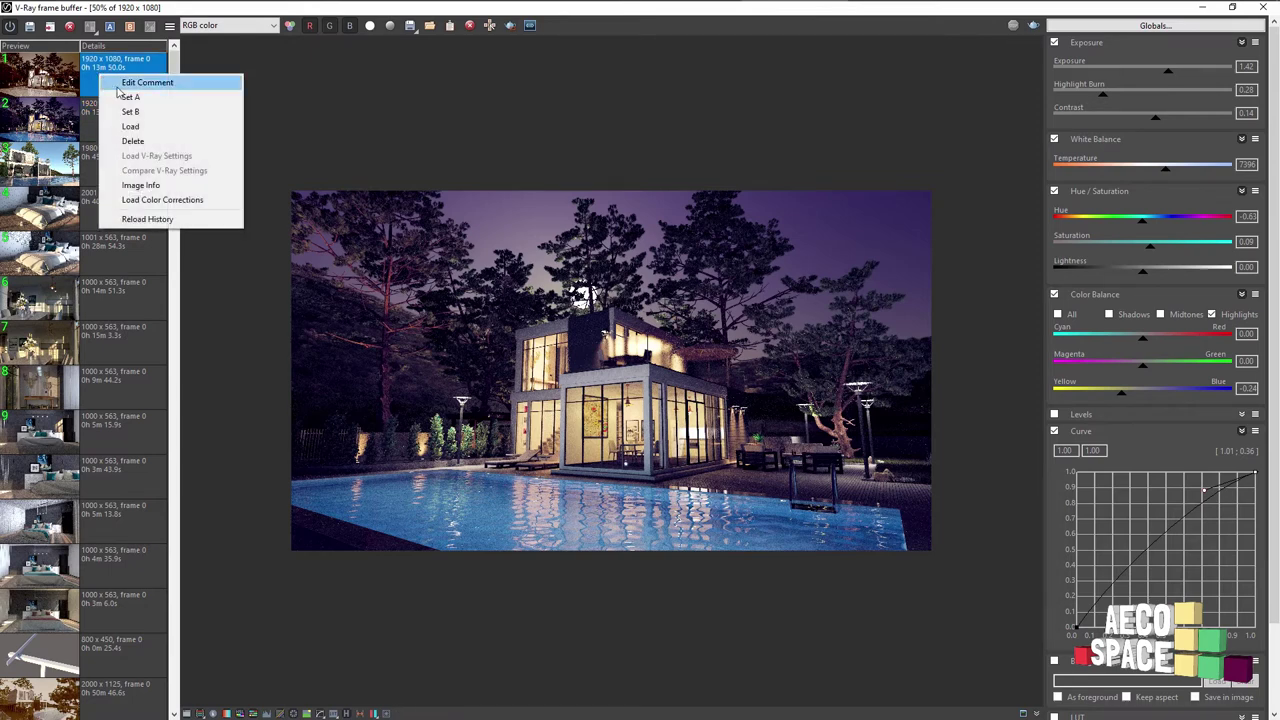
click(149, 202)
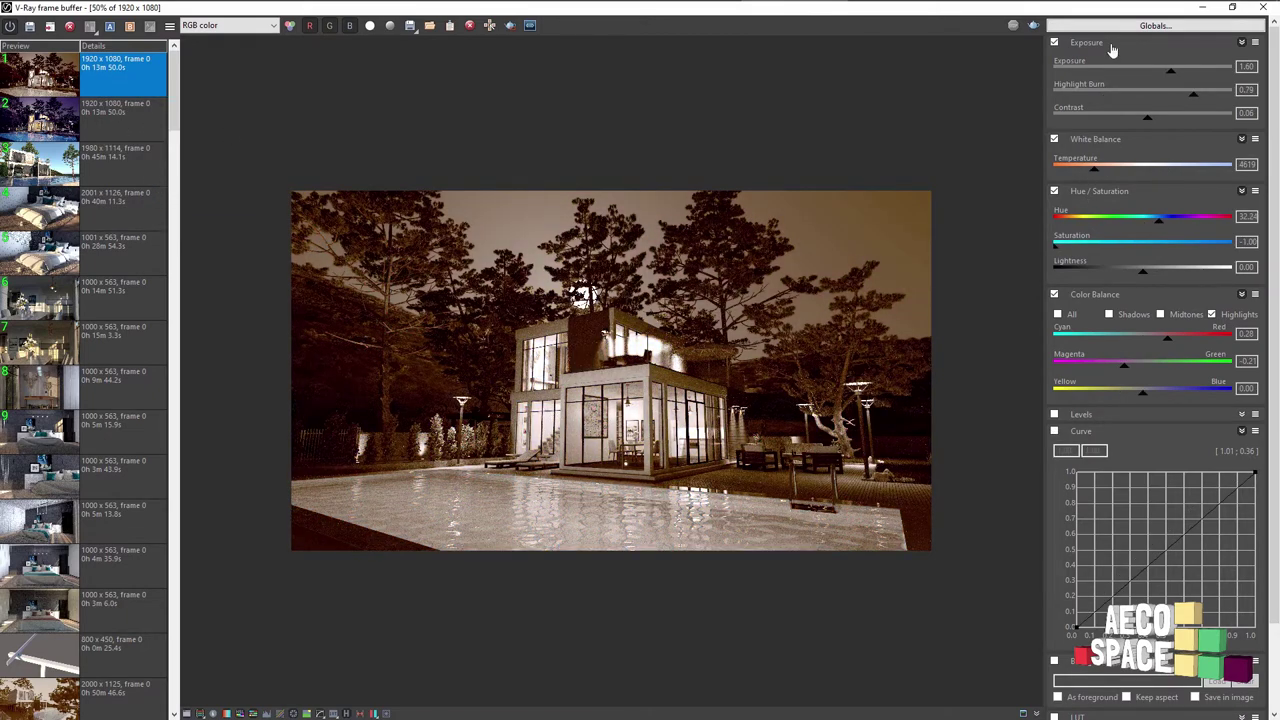
Step: Load the 5.vccglb global colour-correction file
click(1155, 25)
click(1128, 56)
click(165, 177)
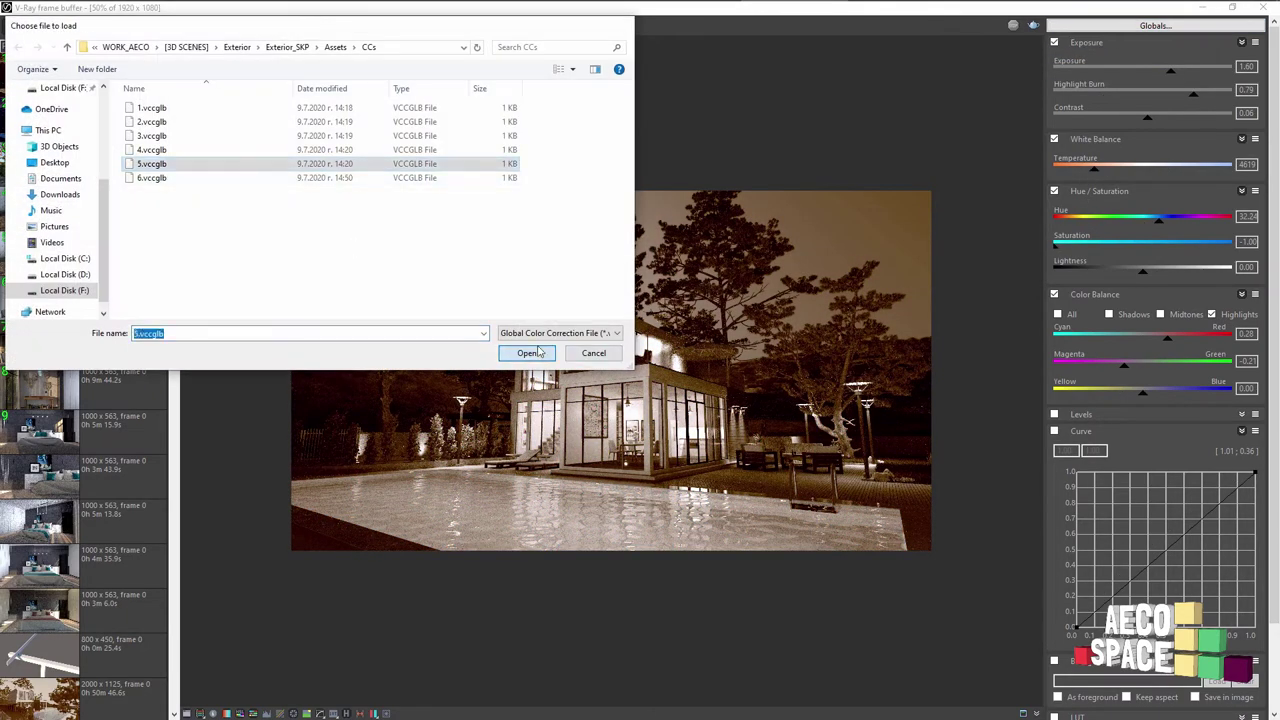
click(526, 353)
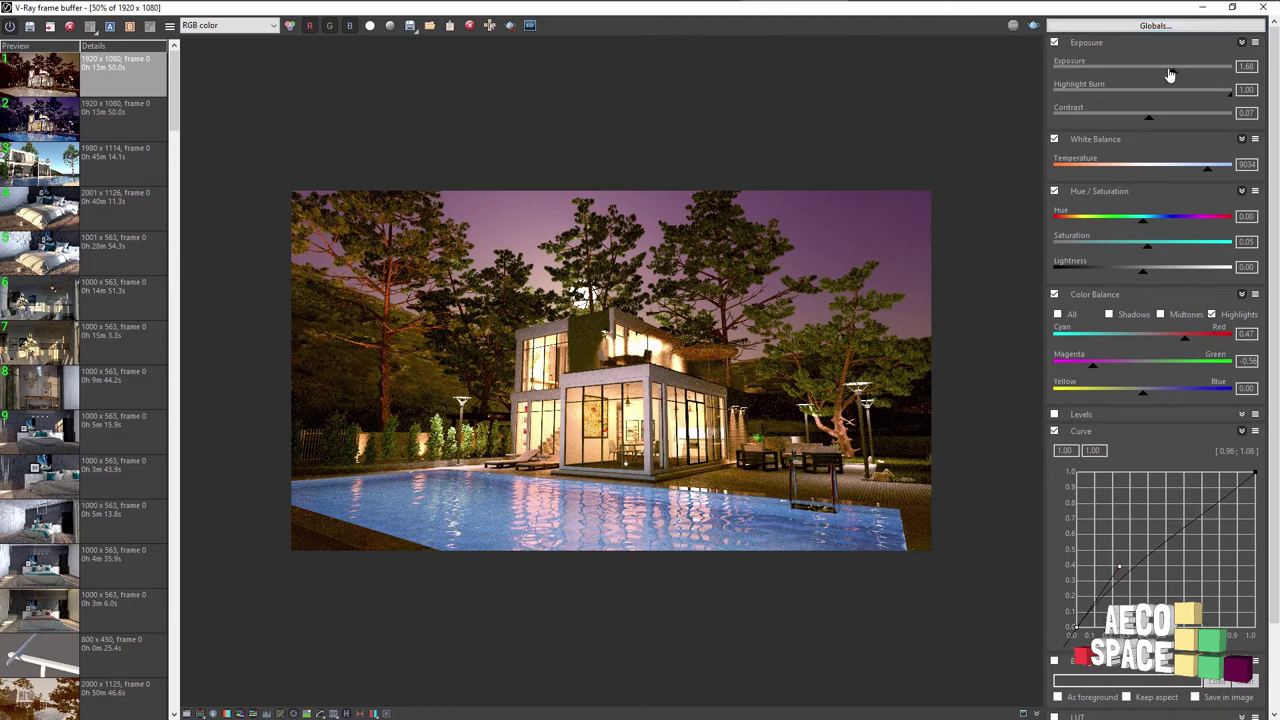
Step: Lower exposure to 0.41 and highlight burn to 0.91, and set shadow Yellow/Blue balance to -0.11
drag(1170, 72, 1155, 78)
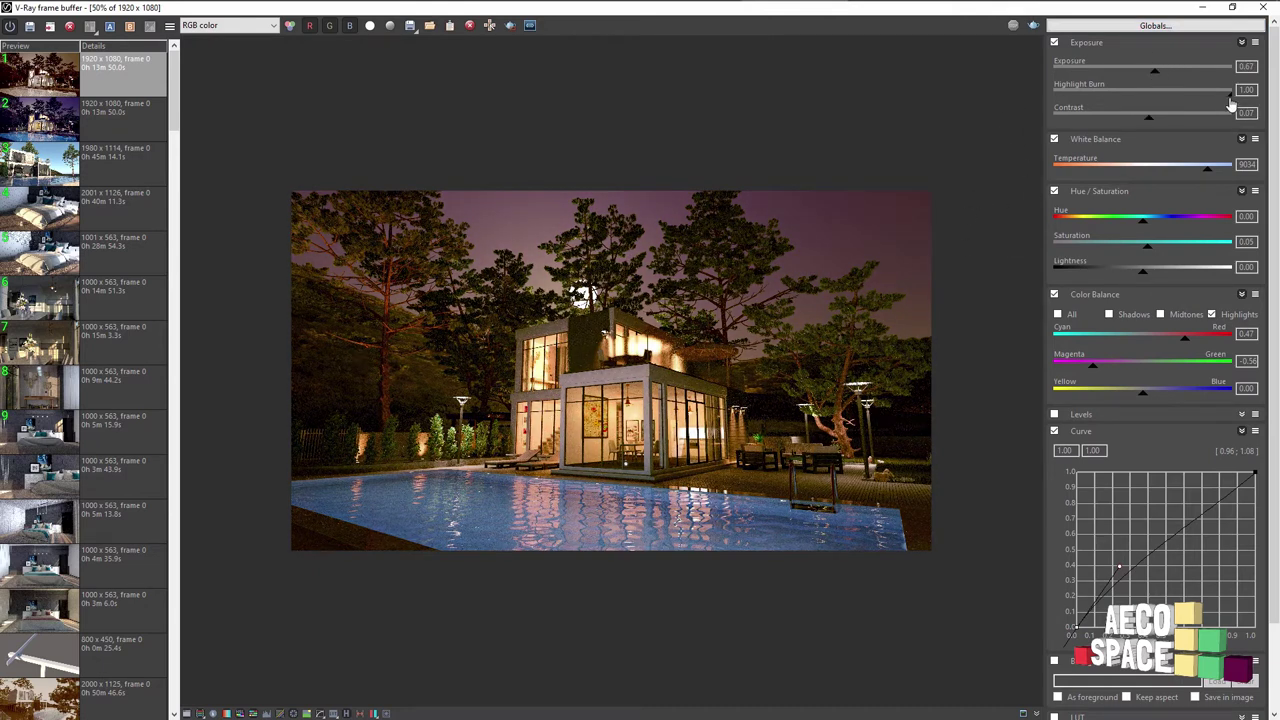
drag(1231, 95, 1212, 103)
drag(1154, 74, 1151, 77)
click(1133, 318)
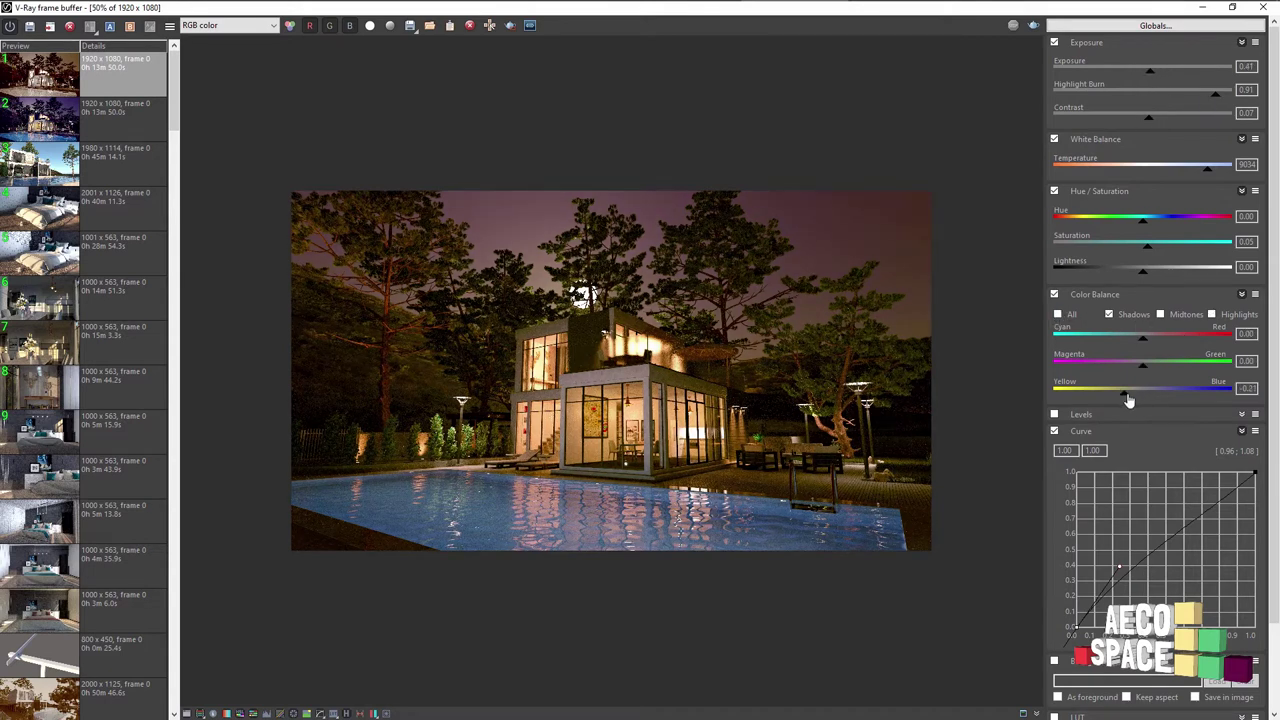
mouse_move(1132, 398)
mouse_down()
mouse_move(1166, 396)
mouse_move(1134, 398)
mouse_up()
Step: Hide the render history and enable the Bloom/Glare lens effect (Size 30.00, Bloom 0.40)
click(347, 713)
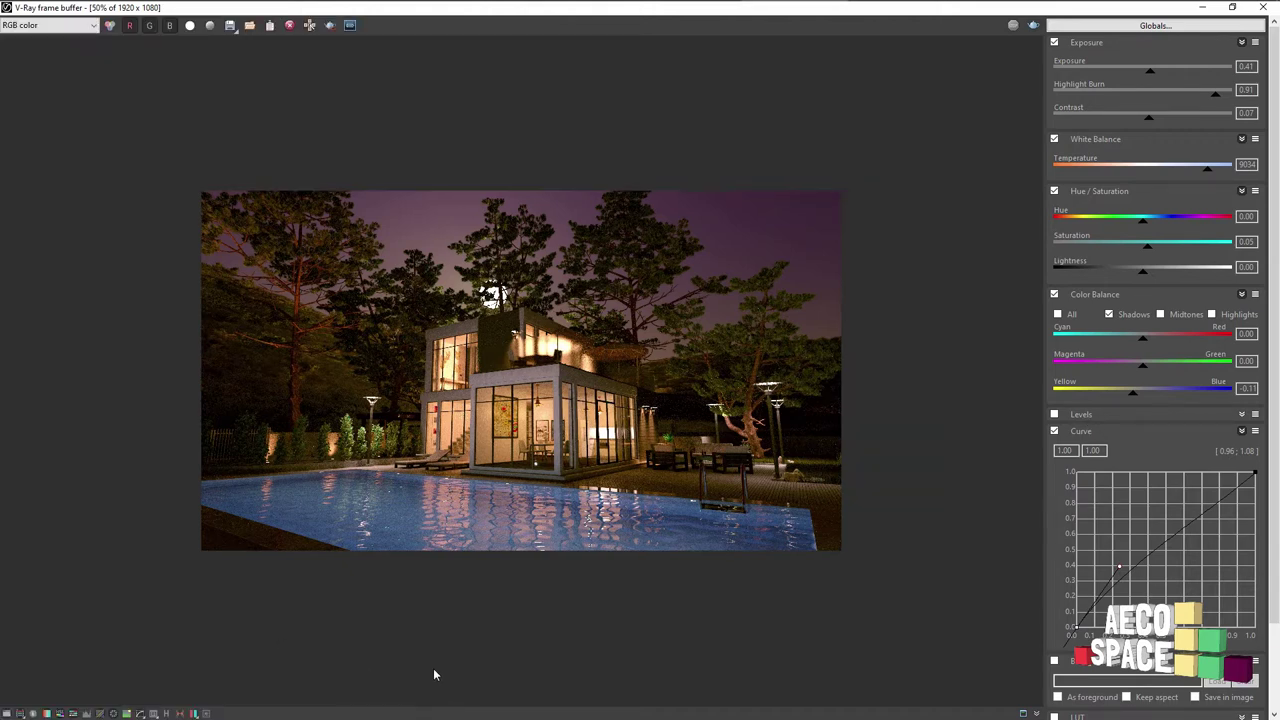
click(206, 713)
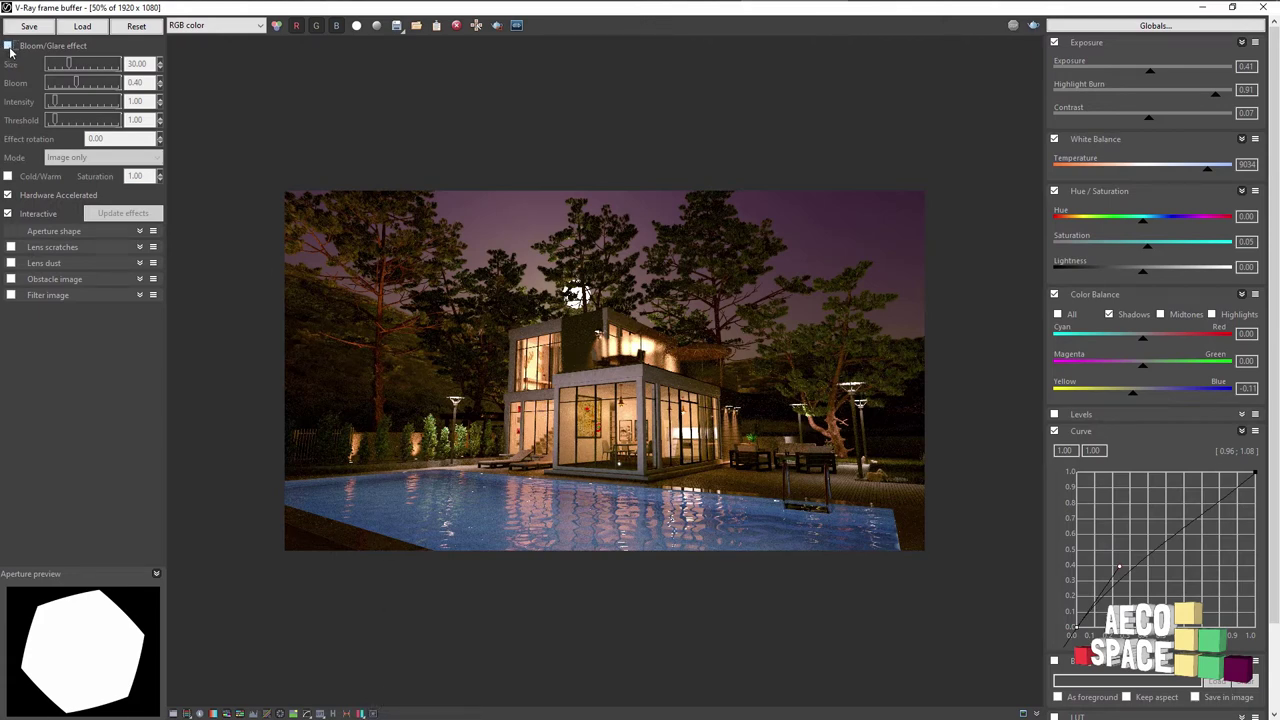
click(8, 46)
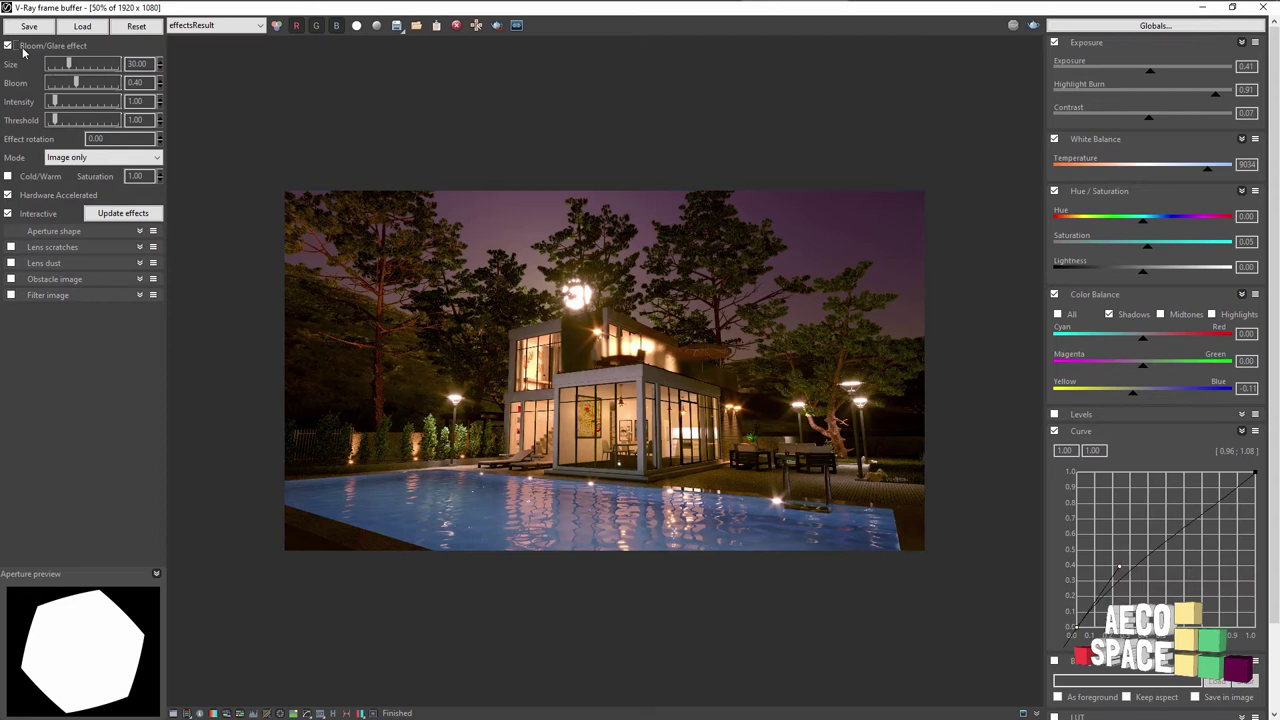
click(29, 25)
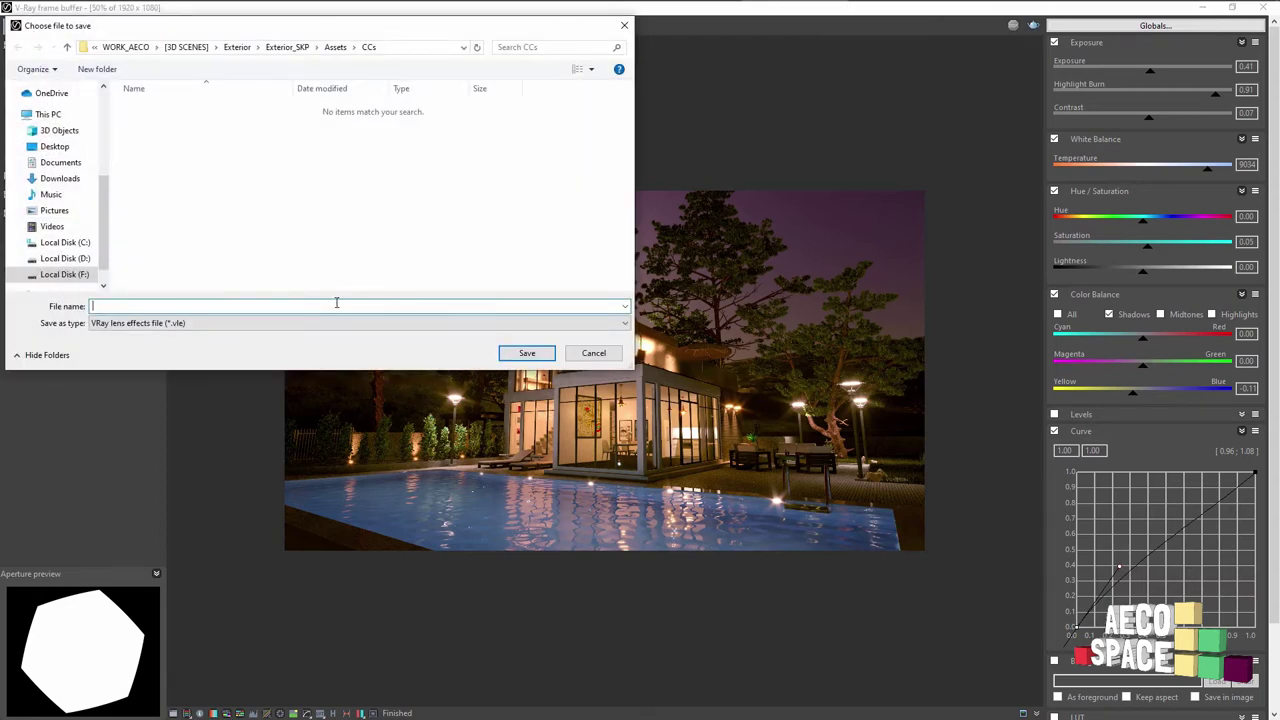
click(592, 358)
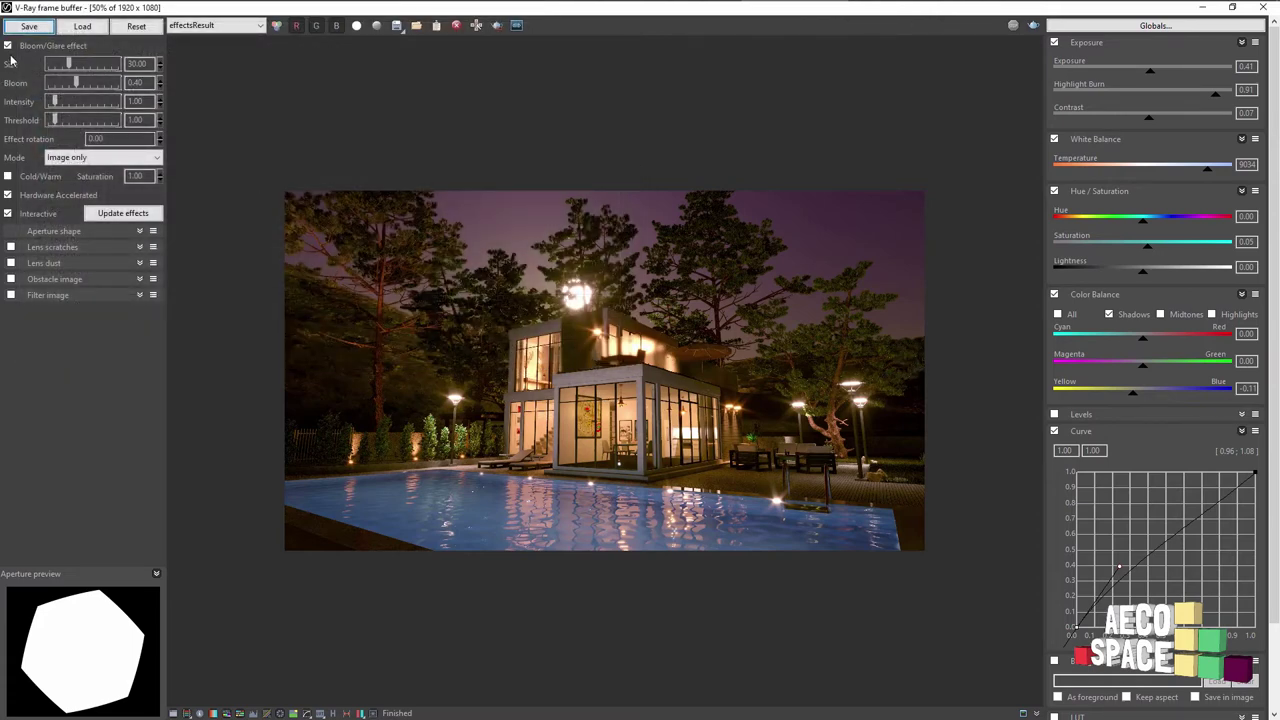
Step: Increase bloom Size to 66.04 and Bloom strength to 0.69
drag(71, 66, 95, 66)
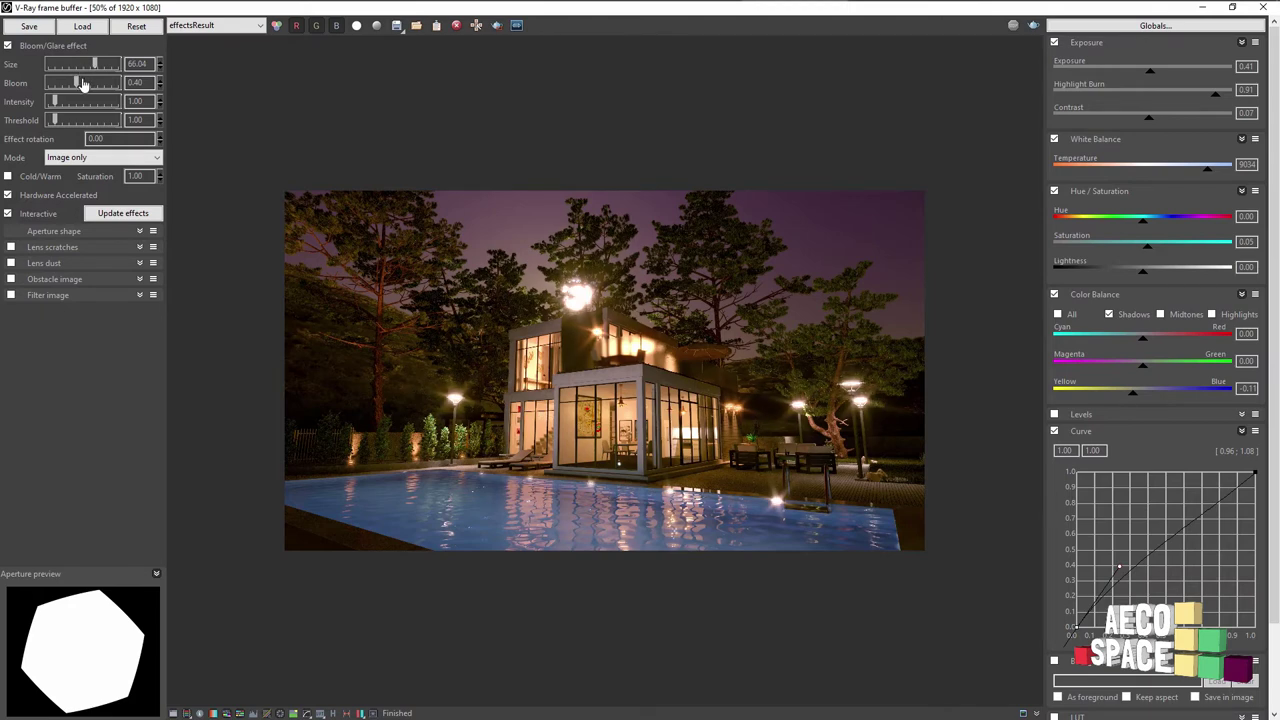
drag(77, 84, 98, 90)
click(95, 138)
key(Tab)
Step: Look through the Lens scratches, Lens dust and Obstacle image sections, leaving Lens scratches expanded
click(62, 246)
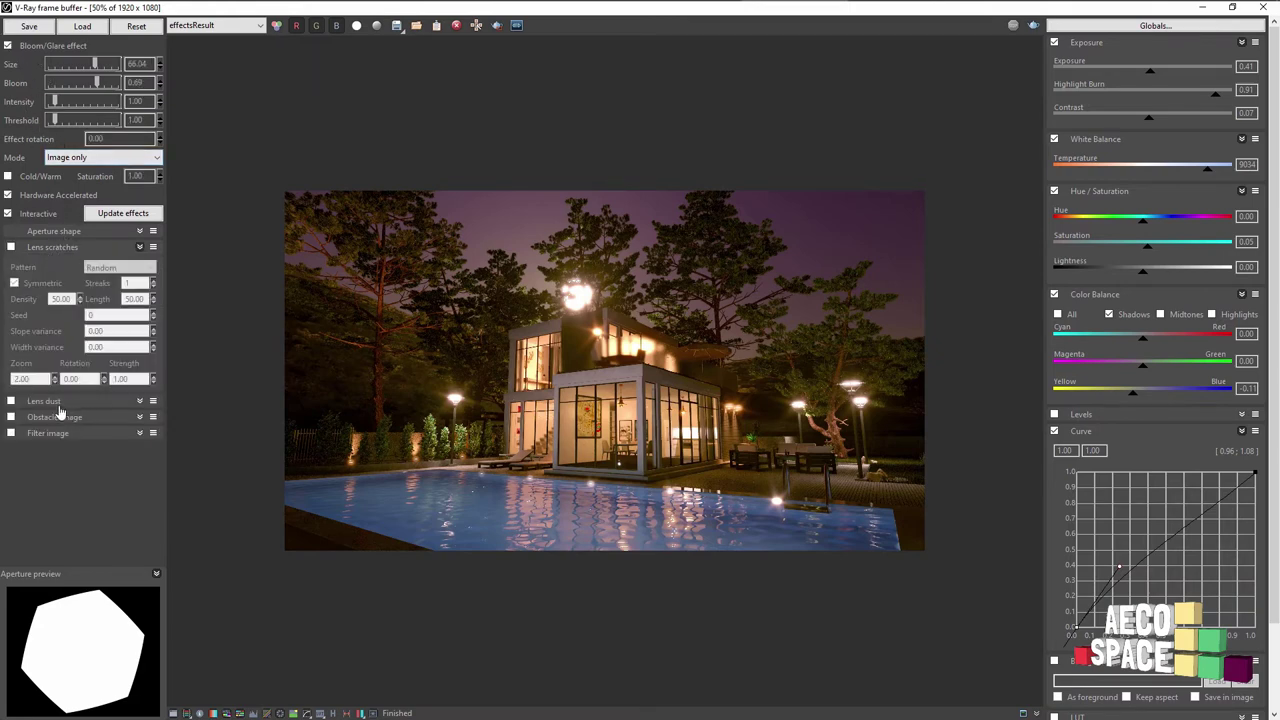
click(60, 401)
click(55, 247)
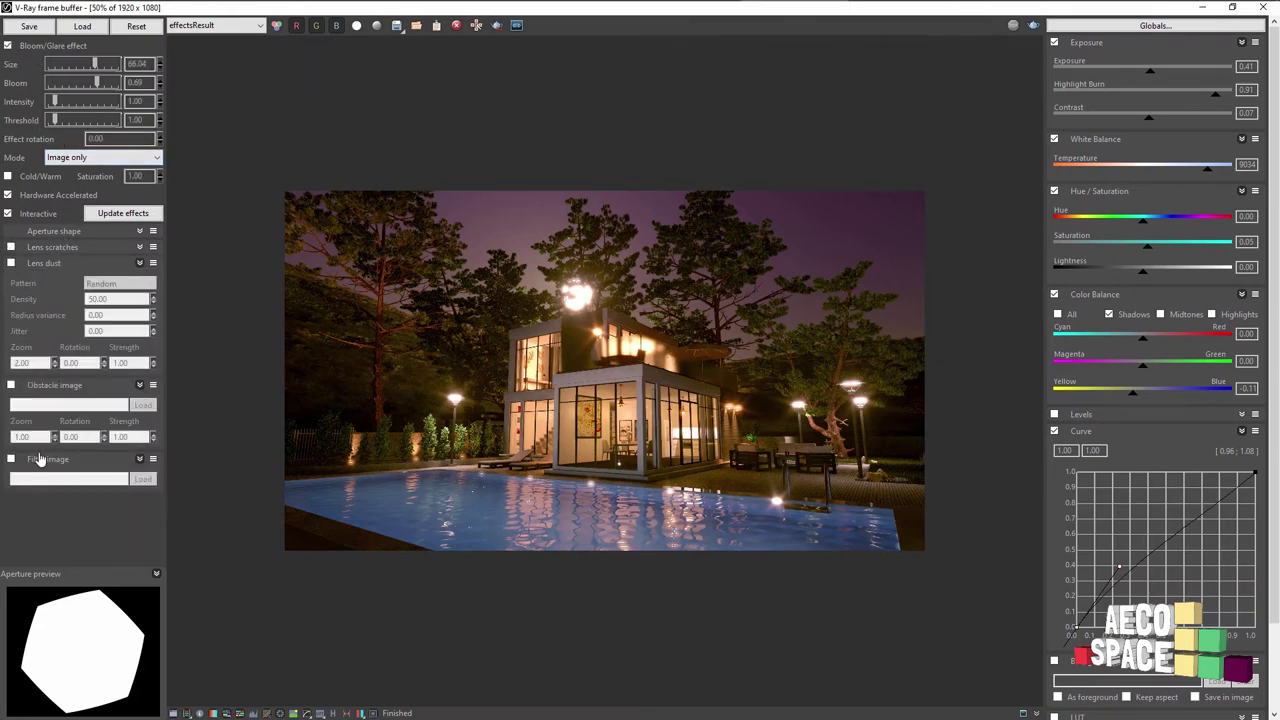
click(45, 384)
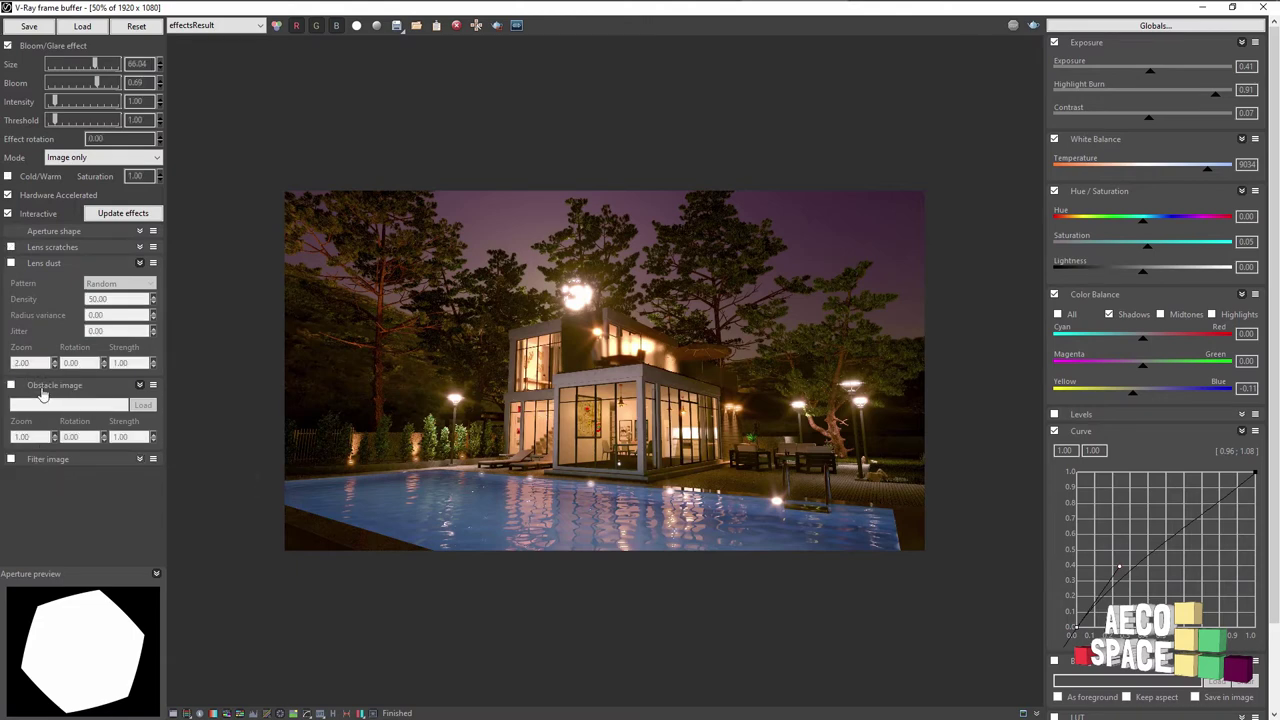
click(45, 385)
click(18, 250)
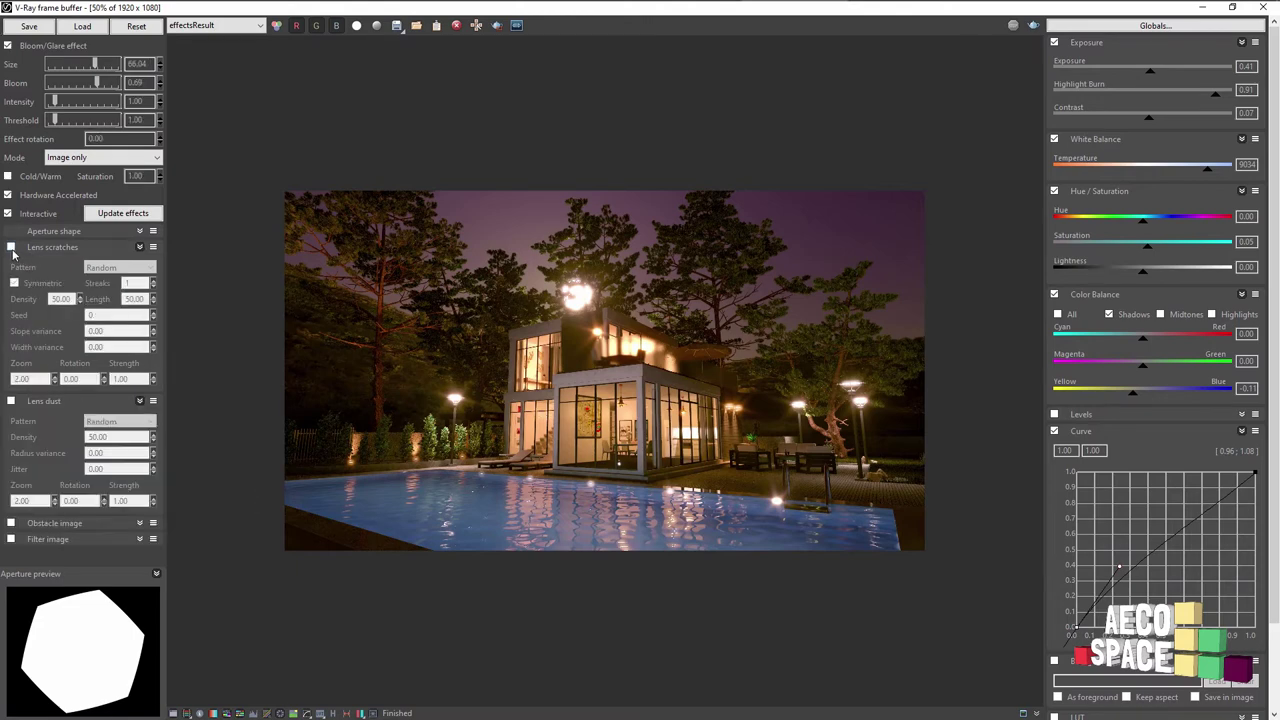
Step: Enable Lens scratches with streaks, scratch length 20 and rotation 60
click(10, 248)
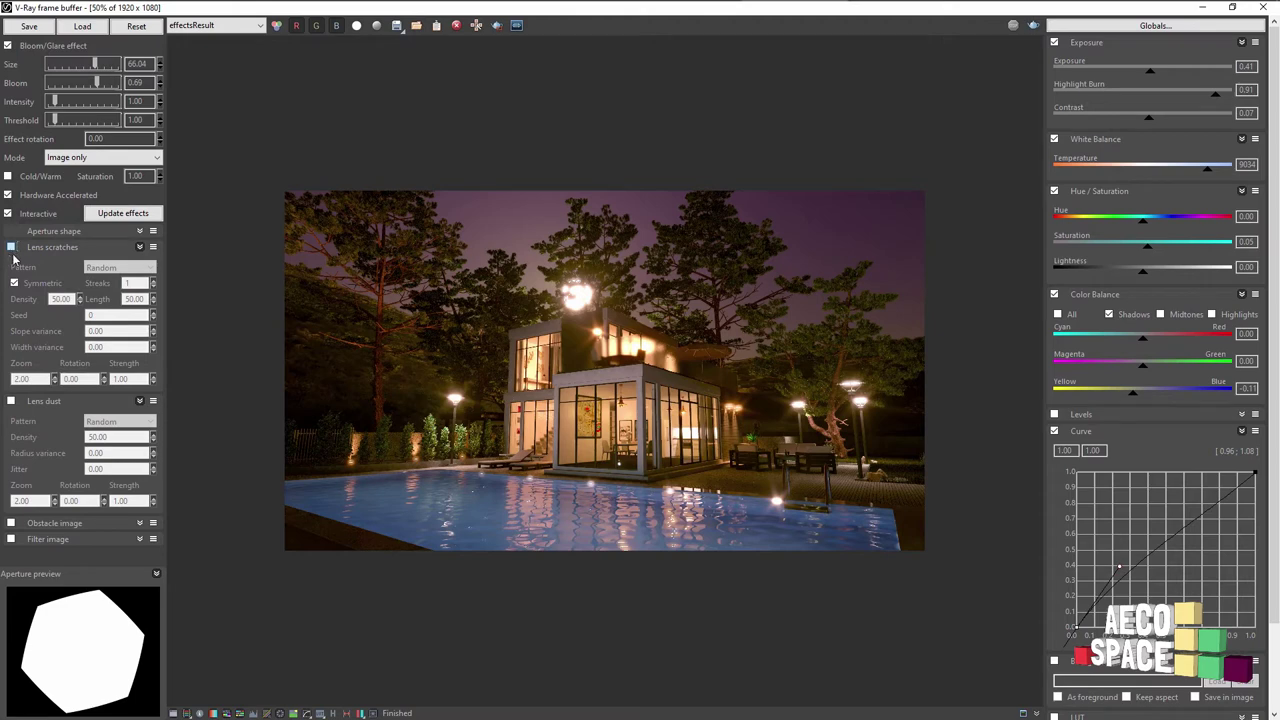
click(21, 255)
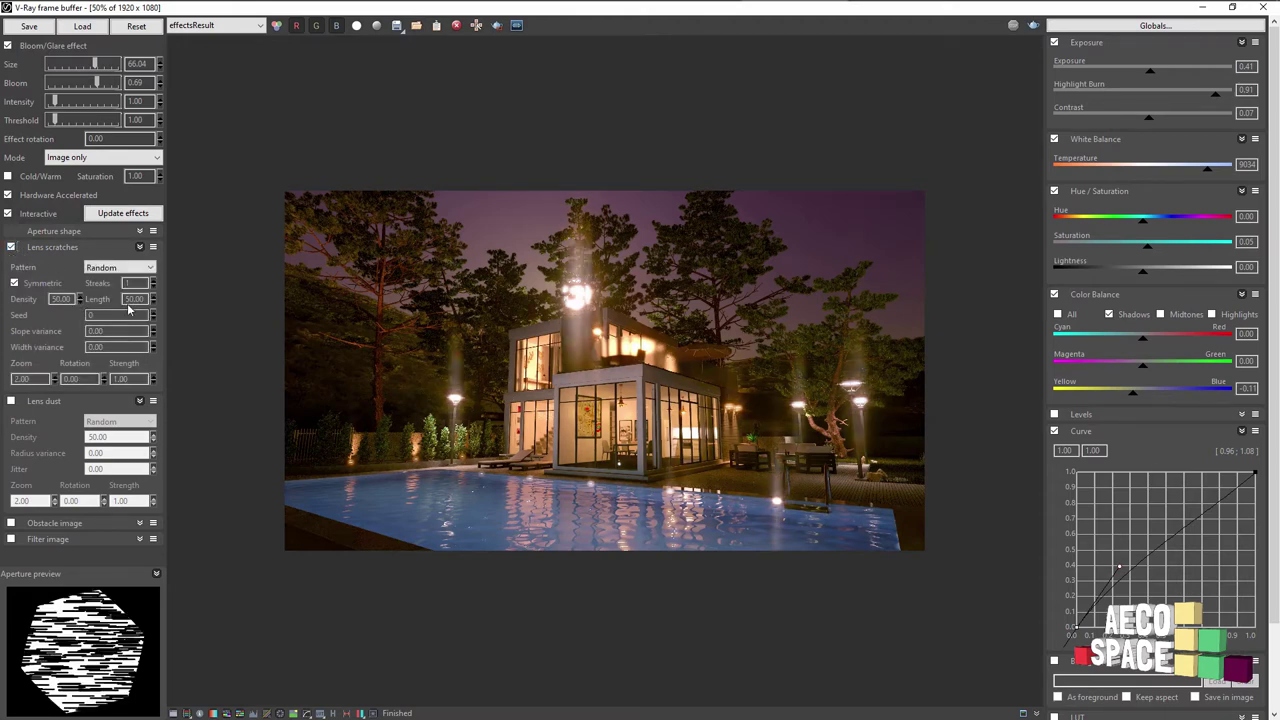
double_click(131, 299)
text(20)
key(Return)
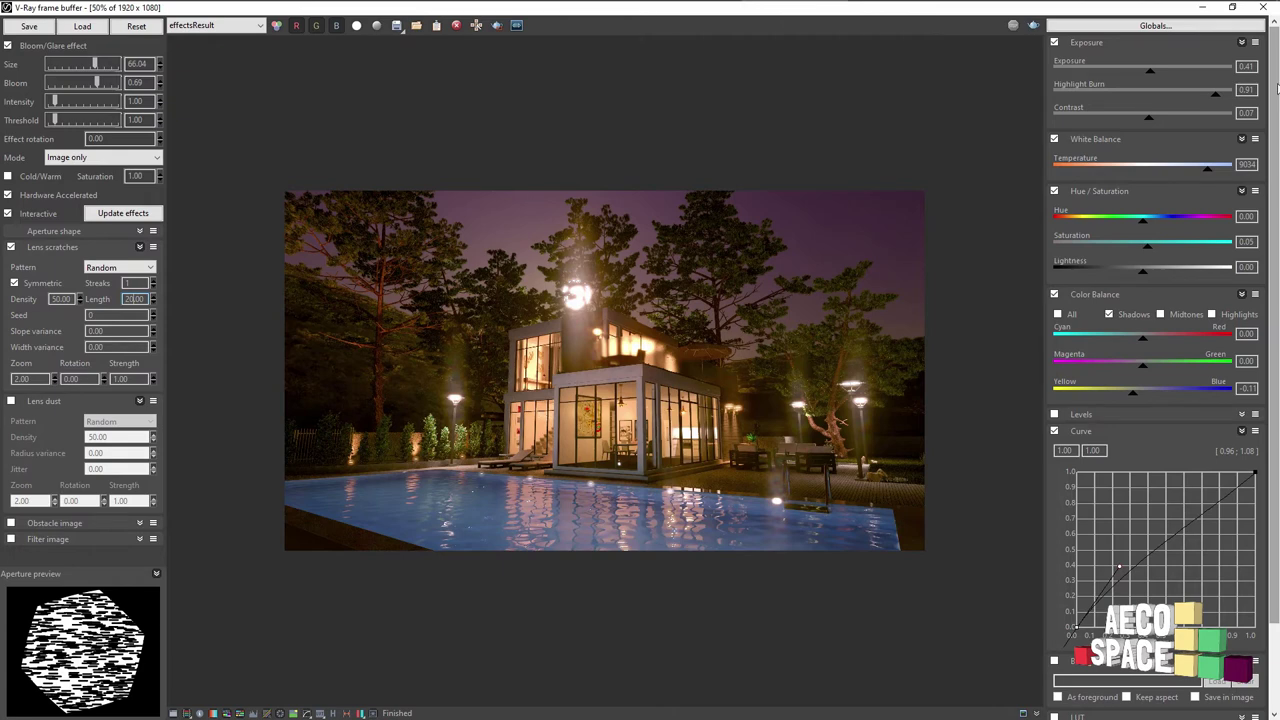
click(85, 380)
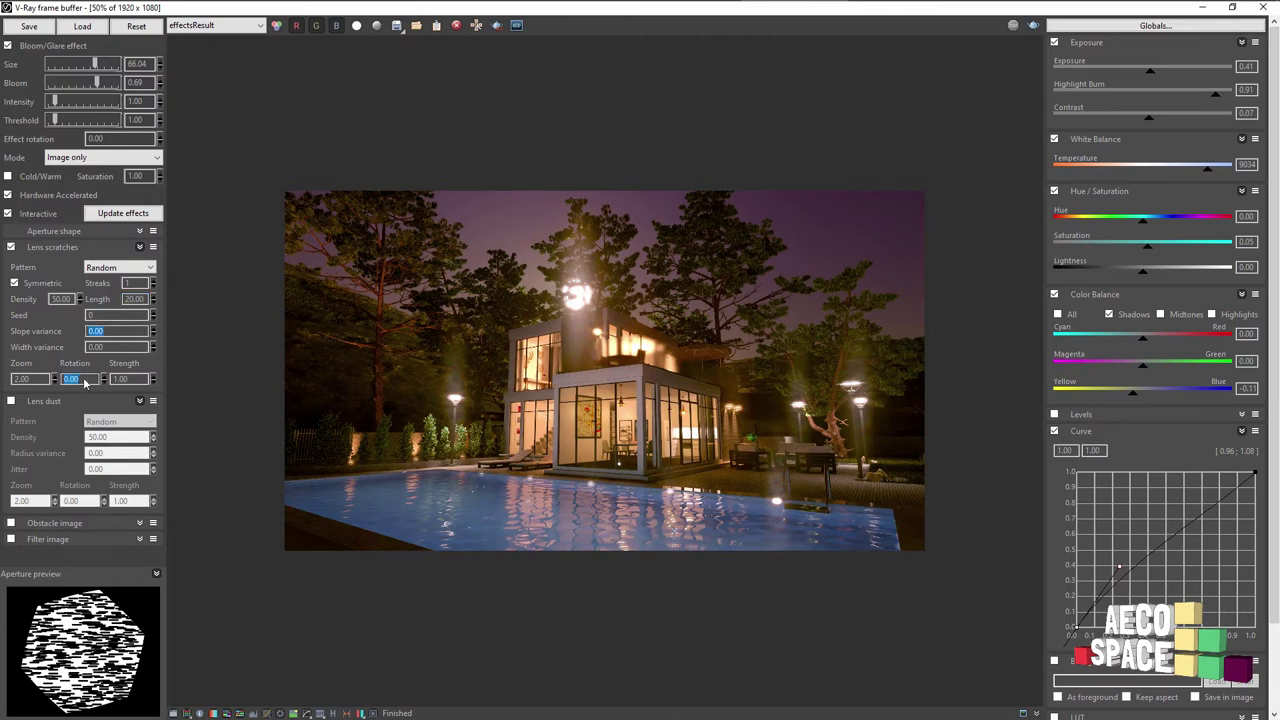
key(Return)
text(60)
key(Return)
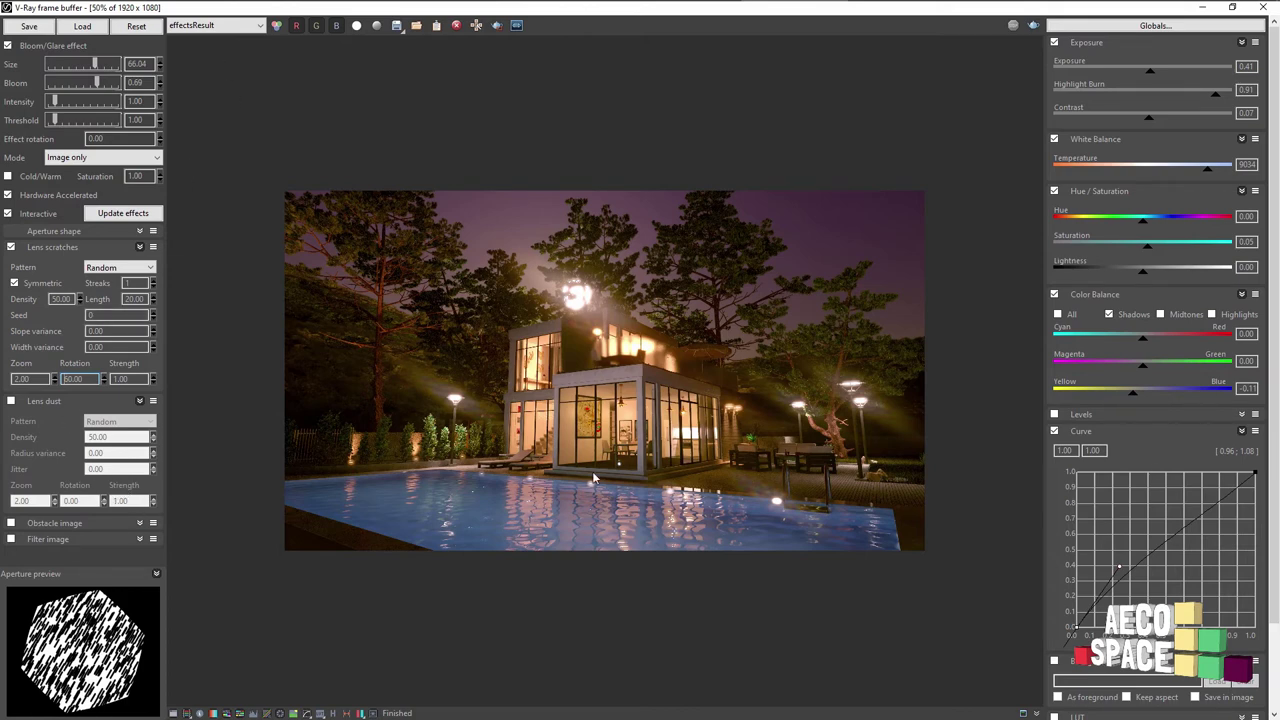
click(259, 28)
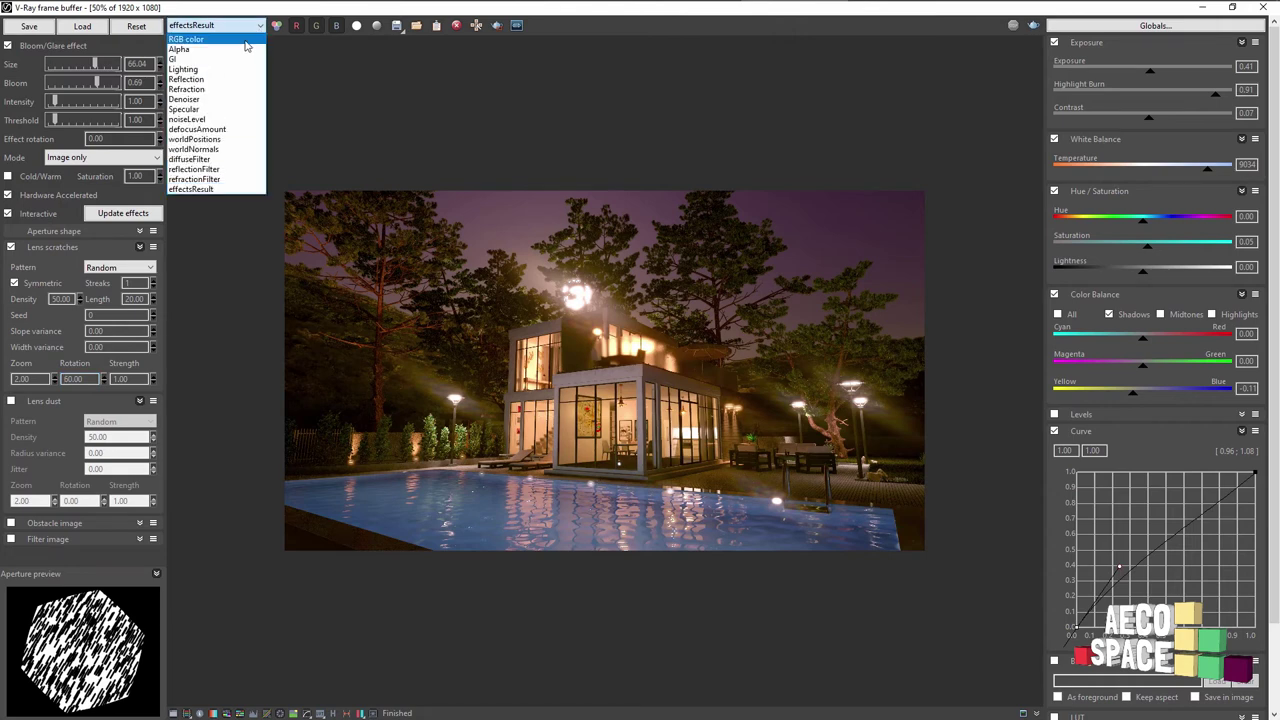
click(248, 38)
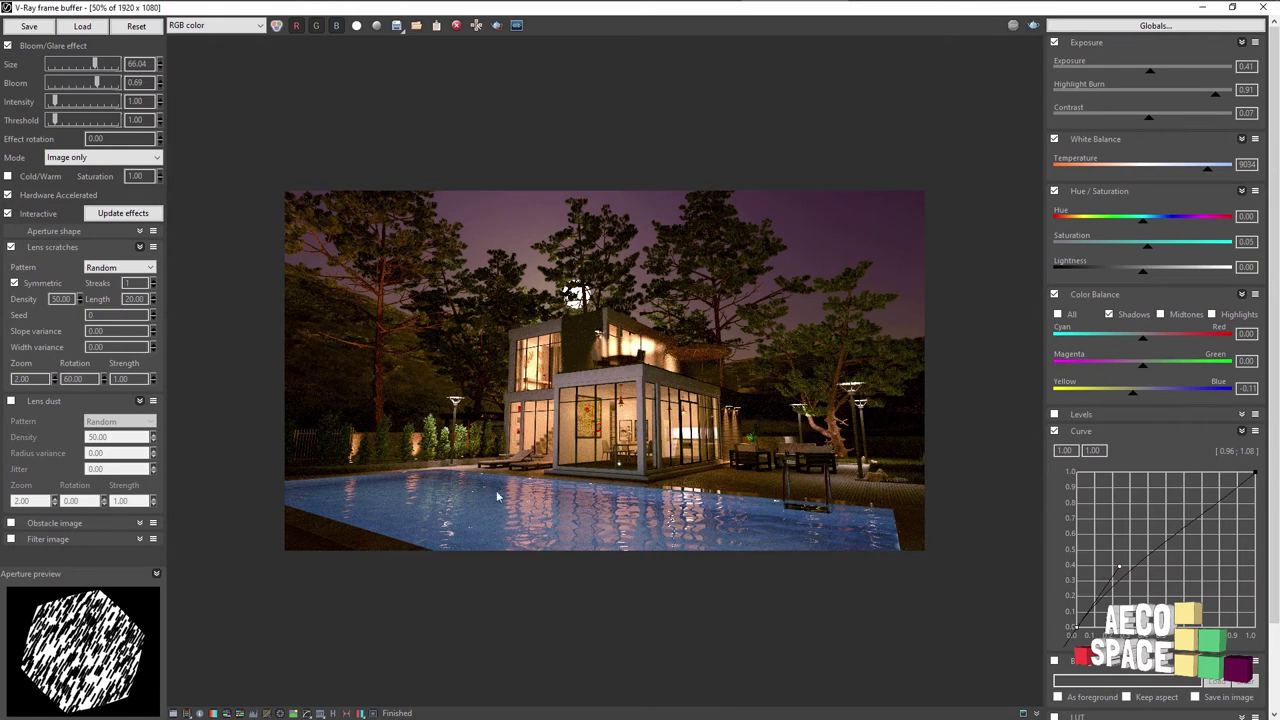
click(229, 26)
click(201, 197)
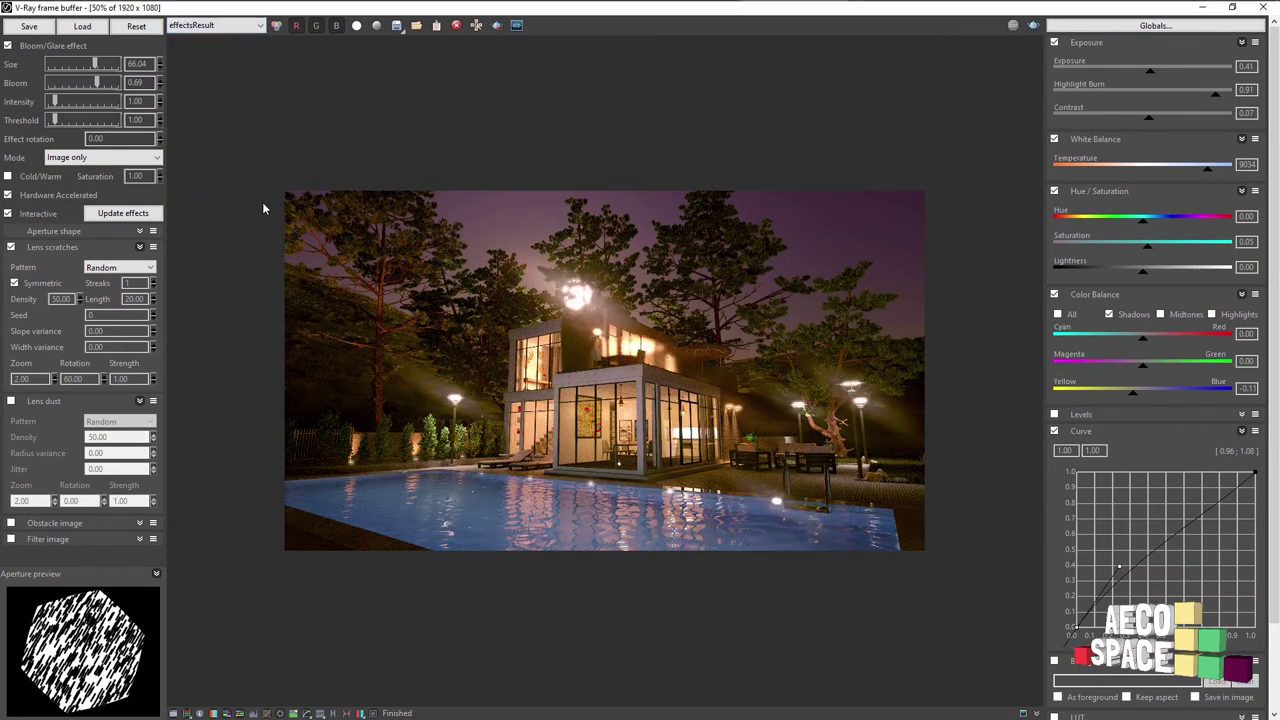
double_click(789, 389)
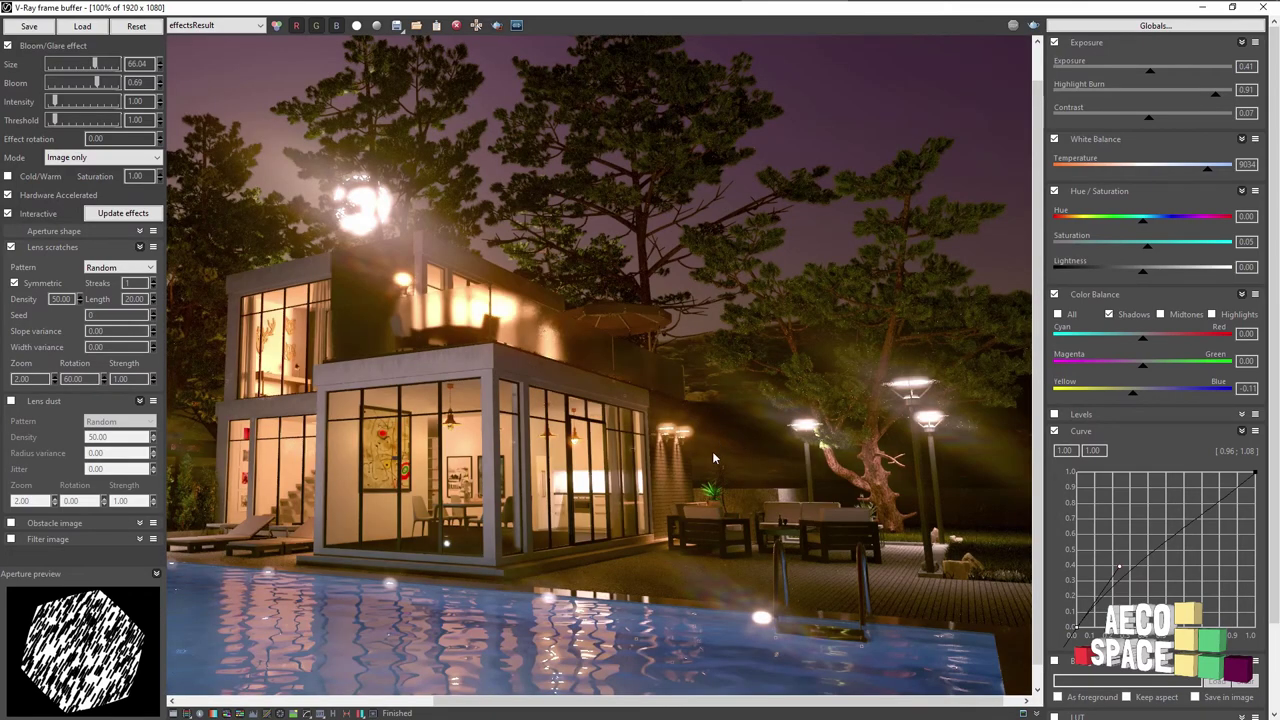
scroll(713, 455, up, 1)
scroll(710, 453, down, 2)
scroll(706, 456, down, 1)
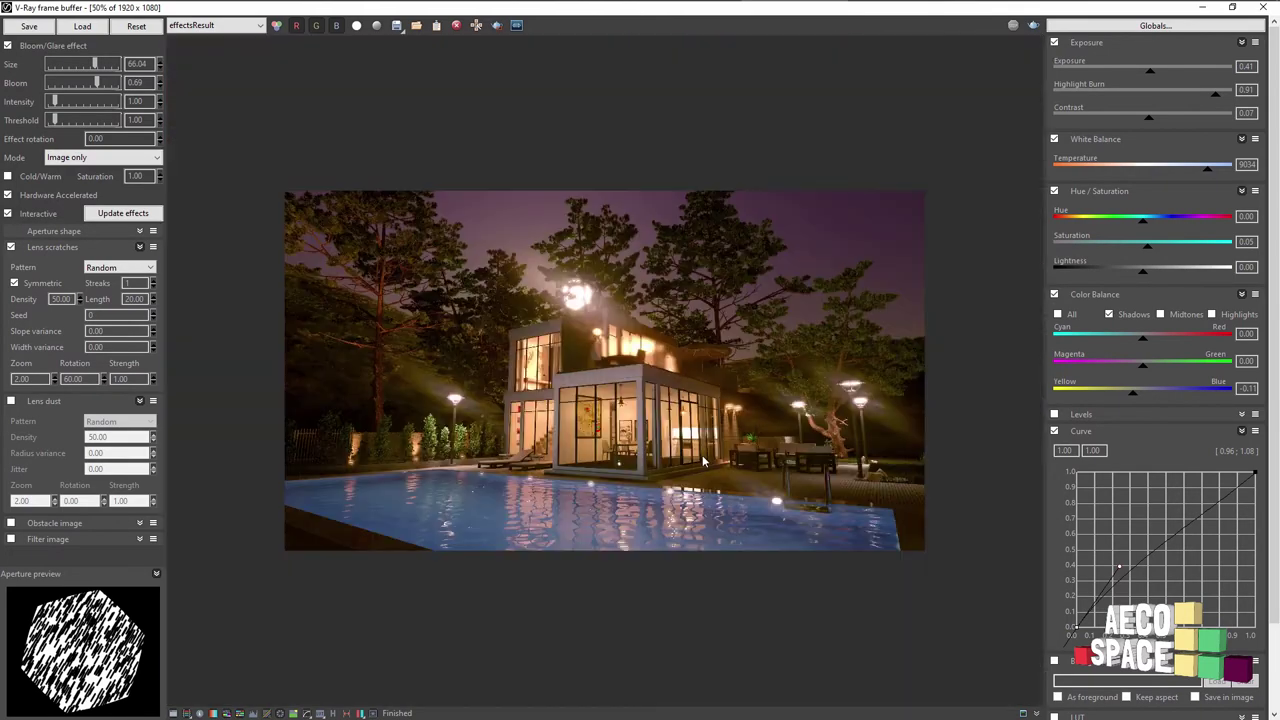
scroll(692, 455, up, 1)
scroll(688, 458, down, 1)
click(226, 27)
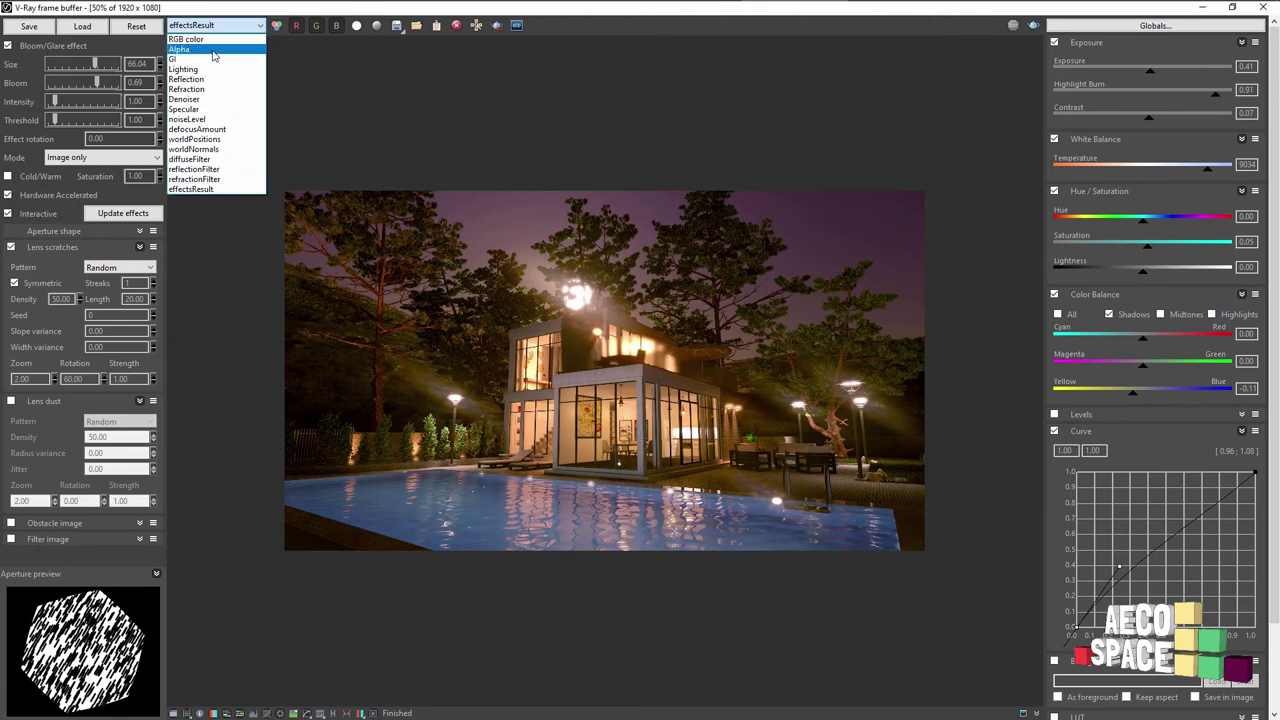
click(213, 52)
click(236, 27)
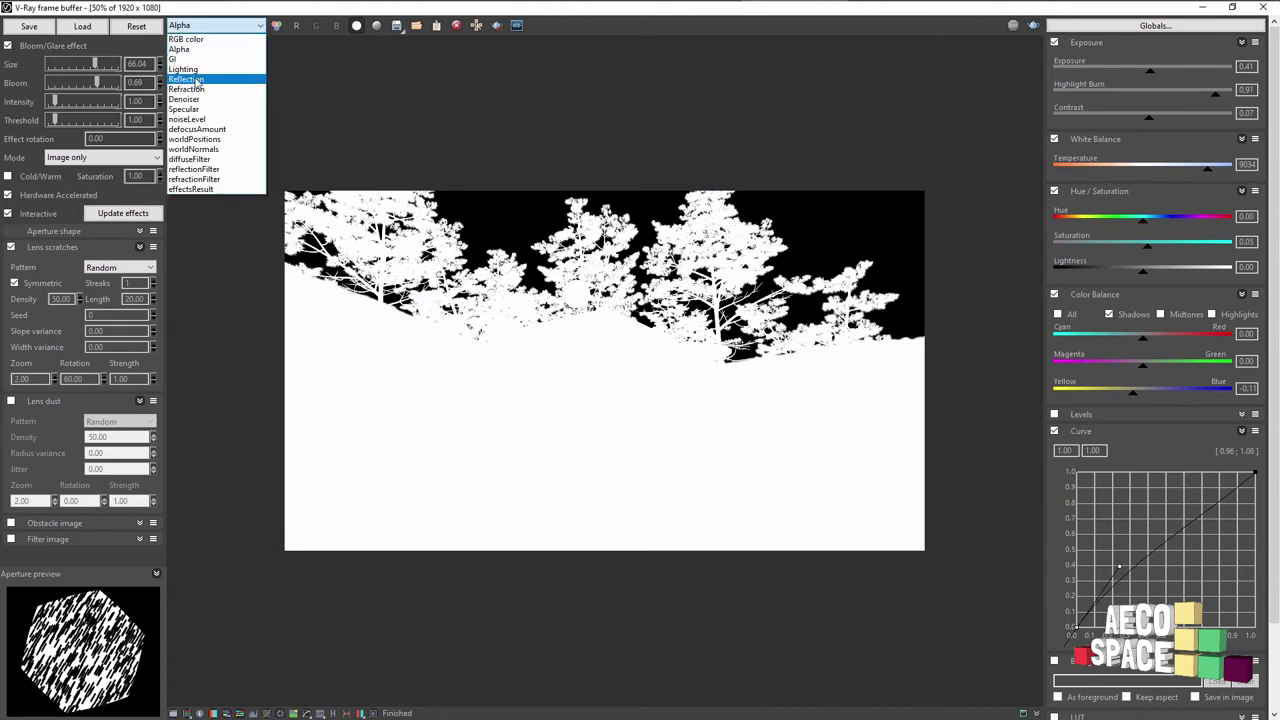
click(190, 69)
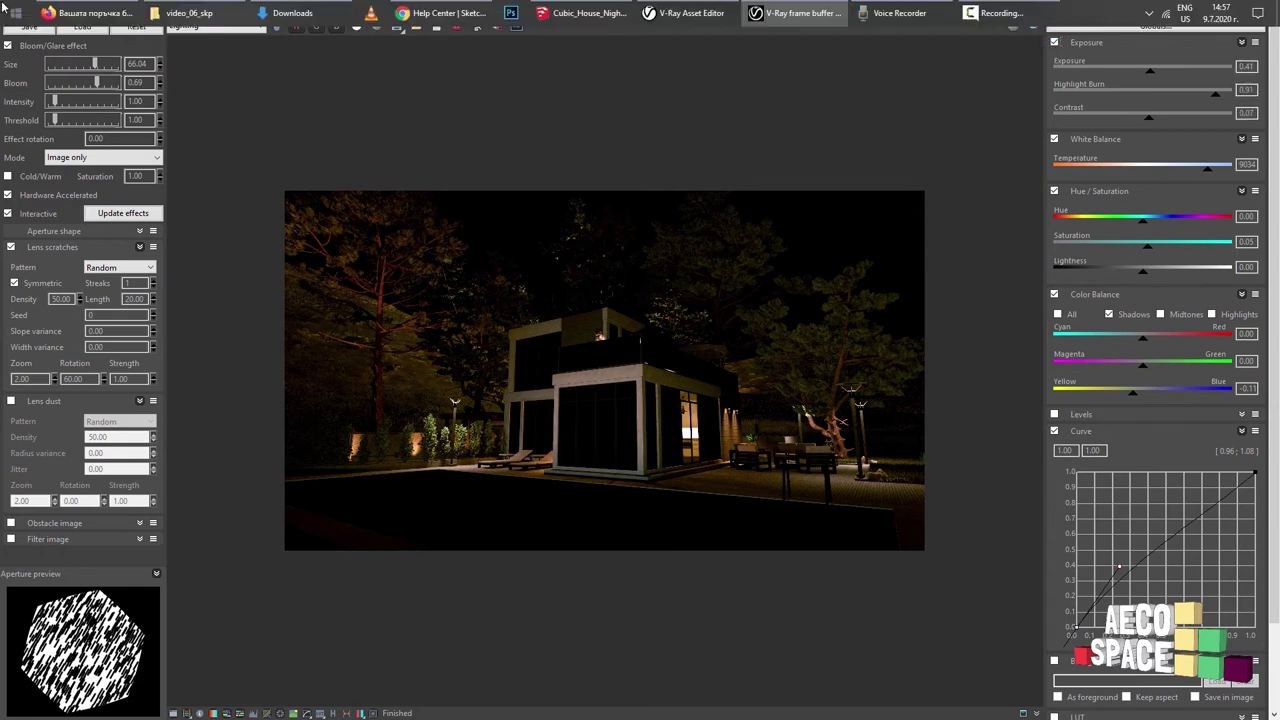
click(215, 25)
click(200, 38)
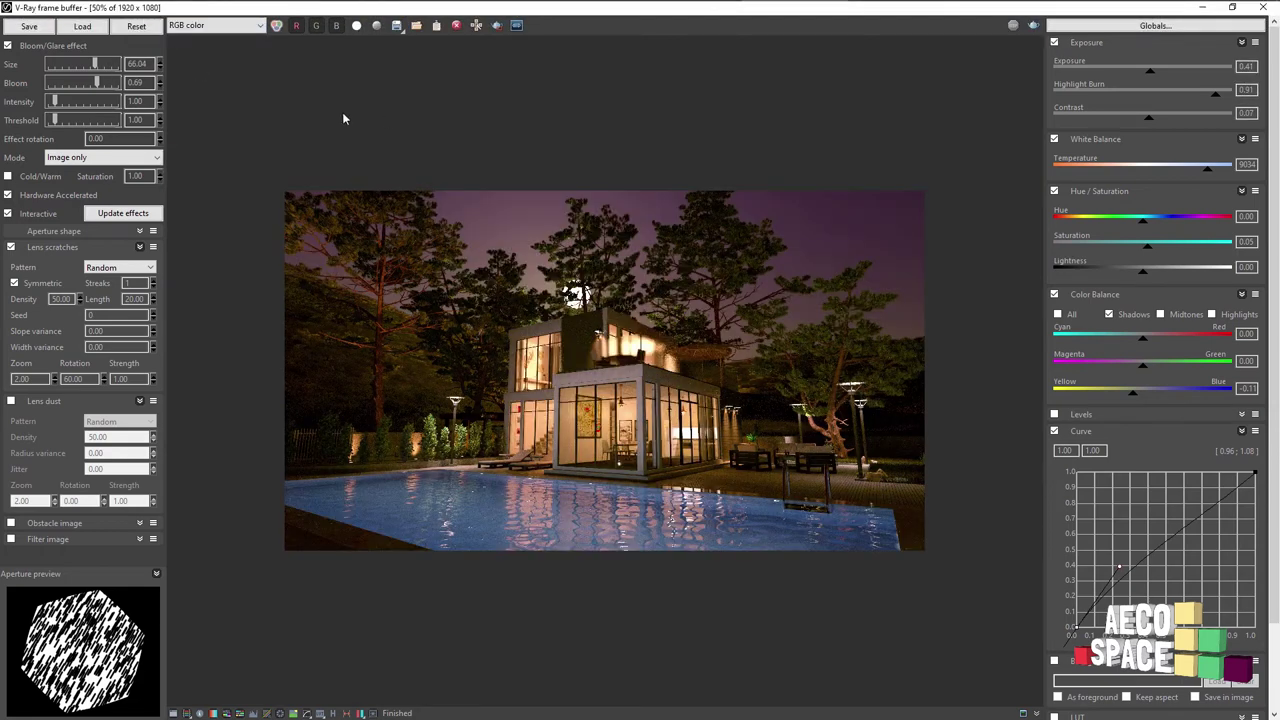
click(230, 25)
click(200, 190)
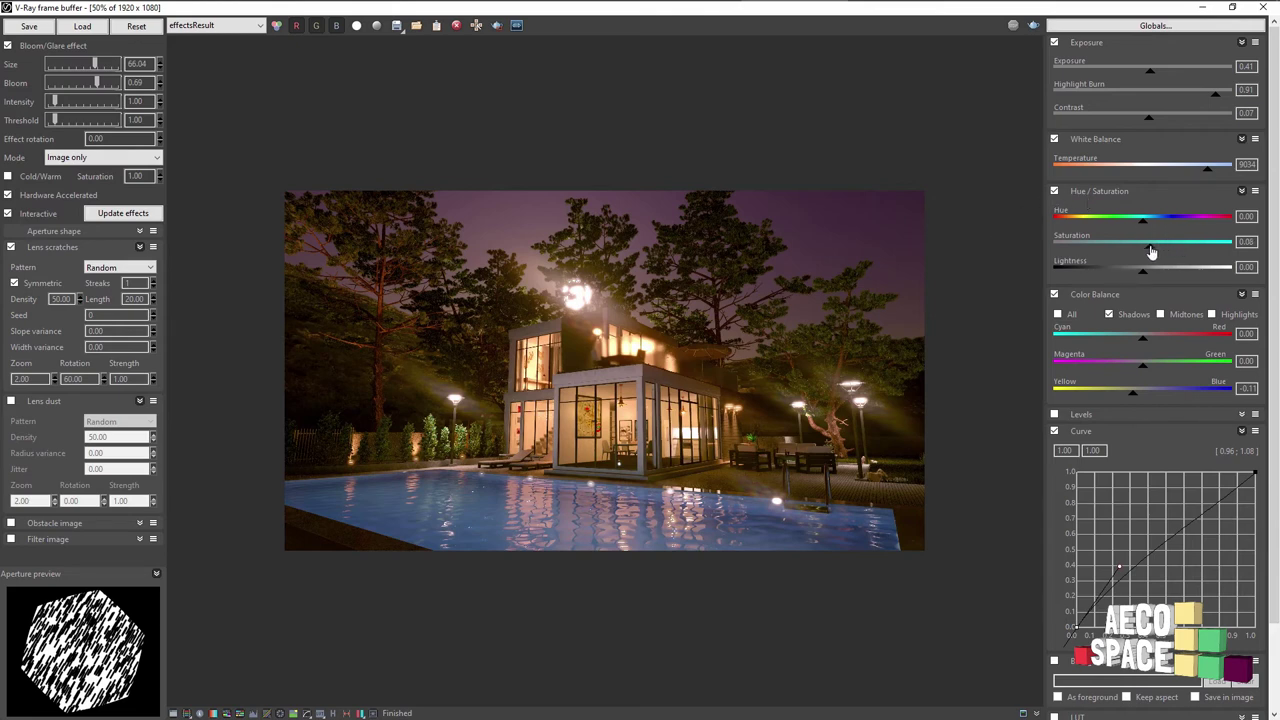
Step: Set Saturation to 0.13 and shadow Cyan/Red to -0.05, then close the lens effects settings
drag(1150, 246, 1160, 246)
drag(1143, 339, 1137, 339)
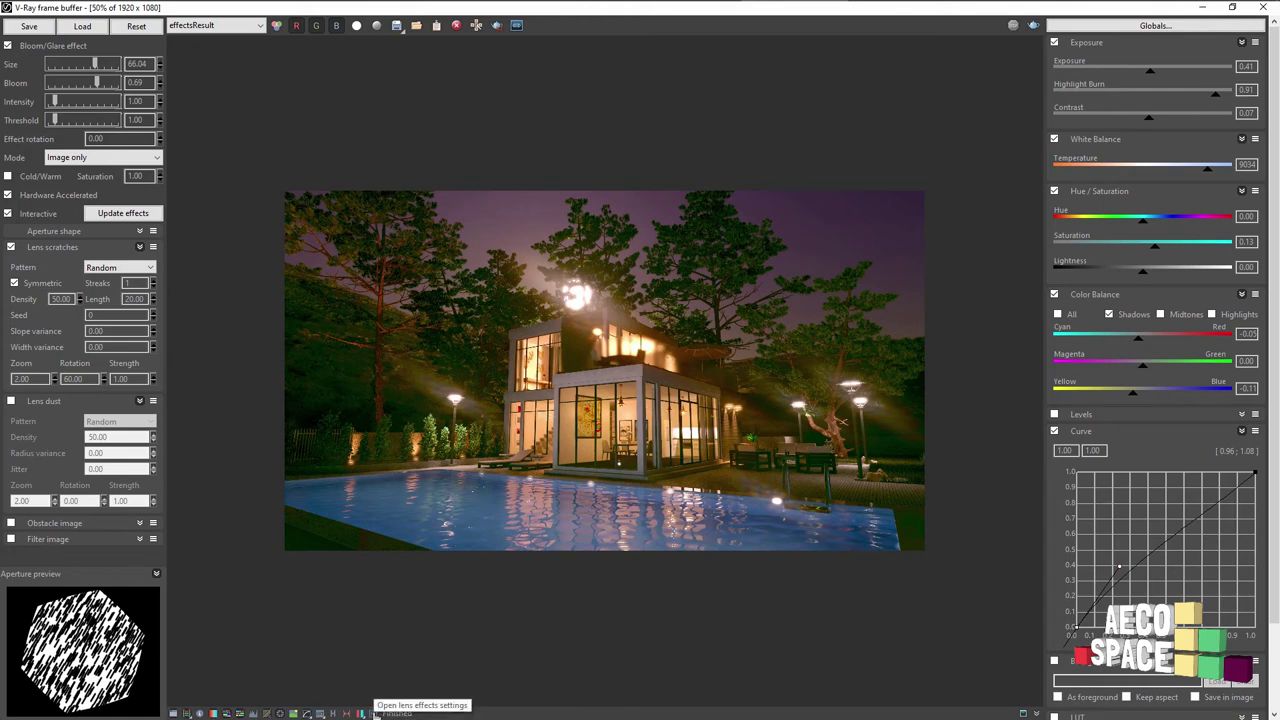
click(373, 713)
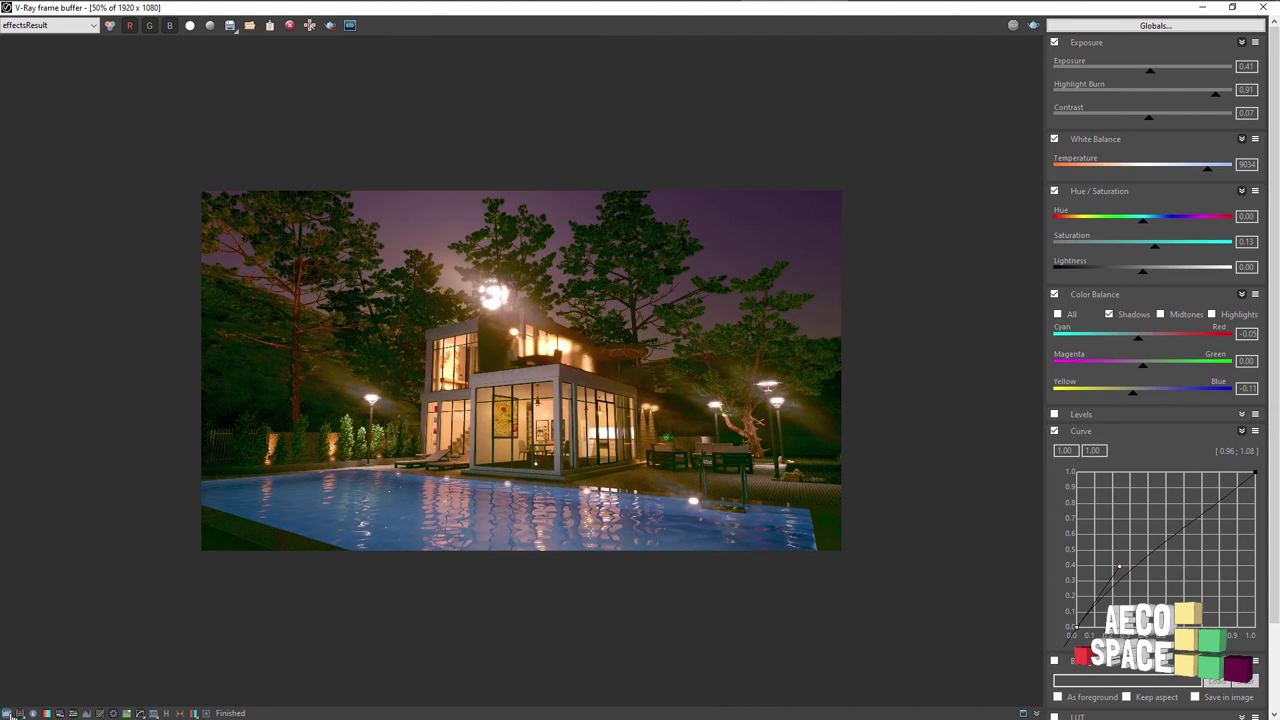
Step: Hide the colour corrections panel and view the render at 100%
click(19, 713)
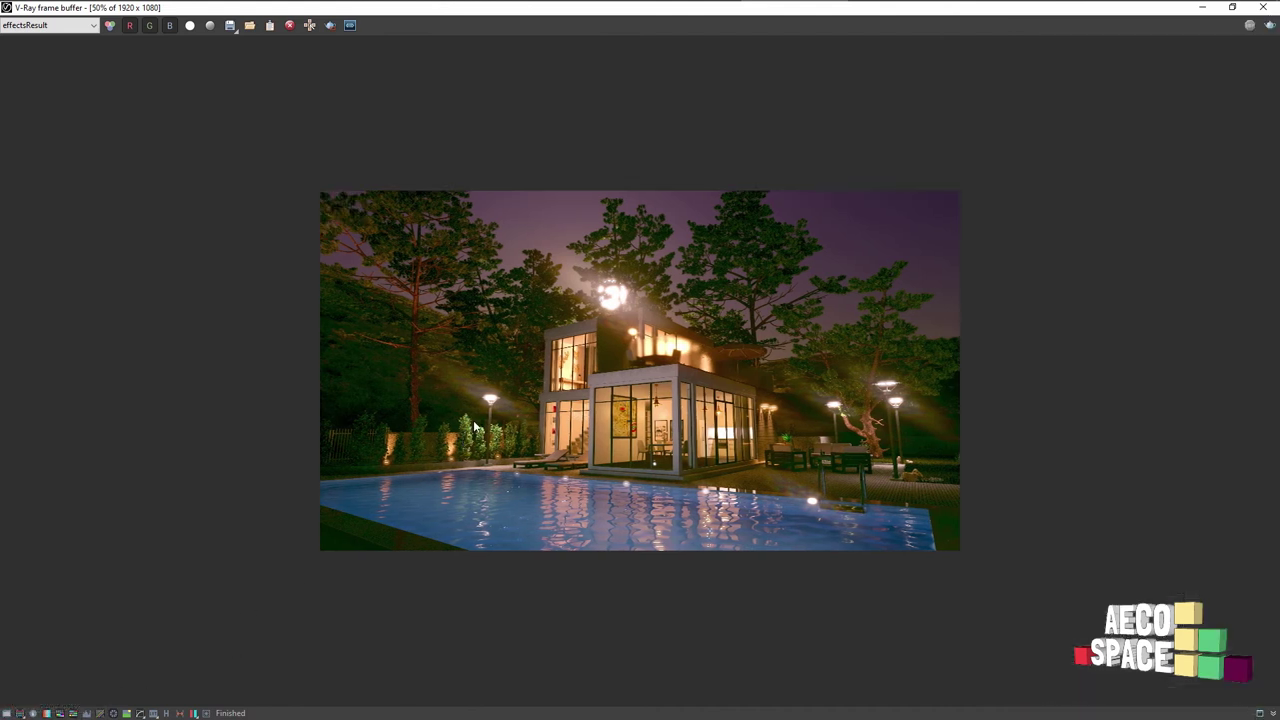
double_click(552, 460)
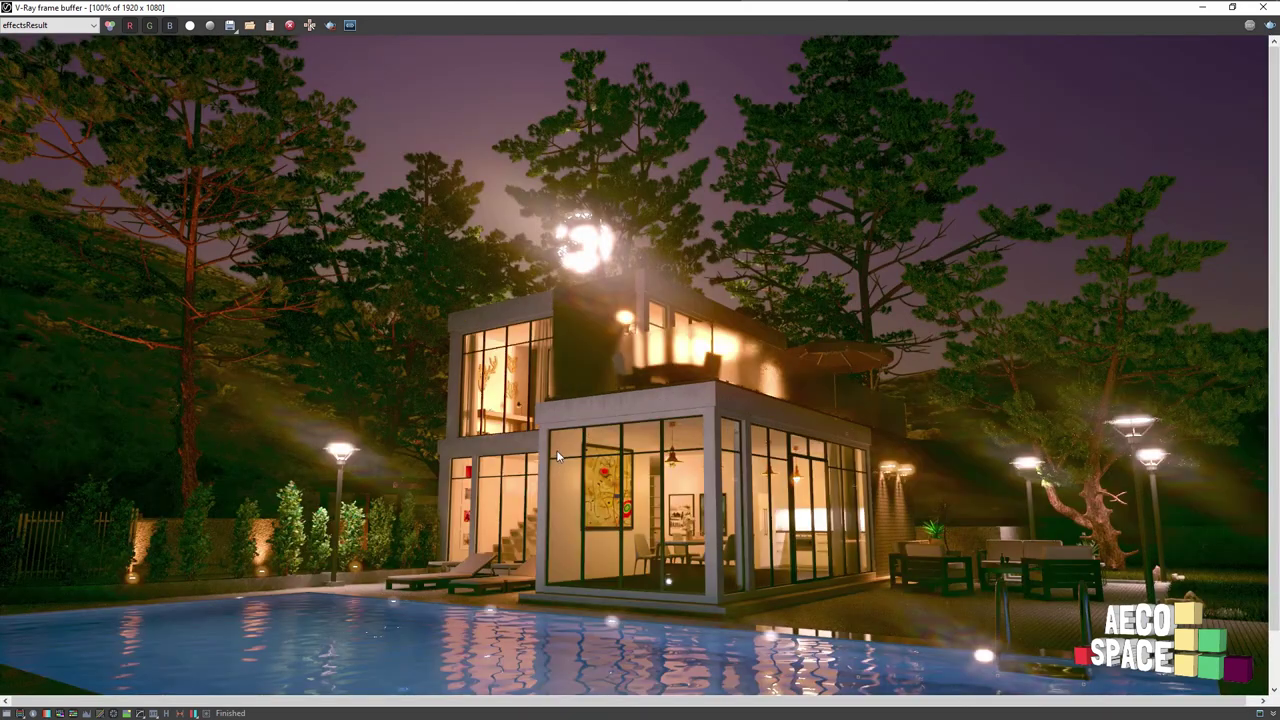
scroll(570, 458, down, 1)
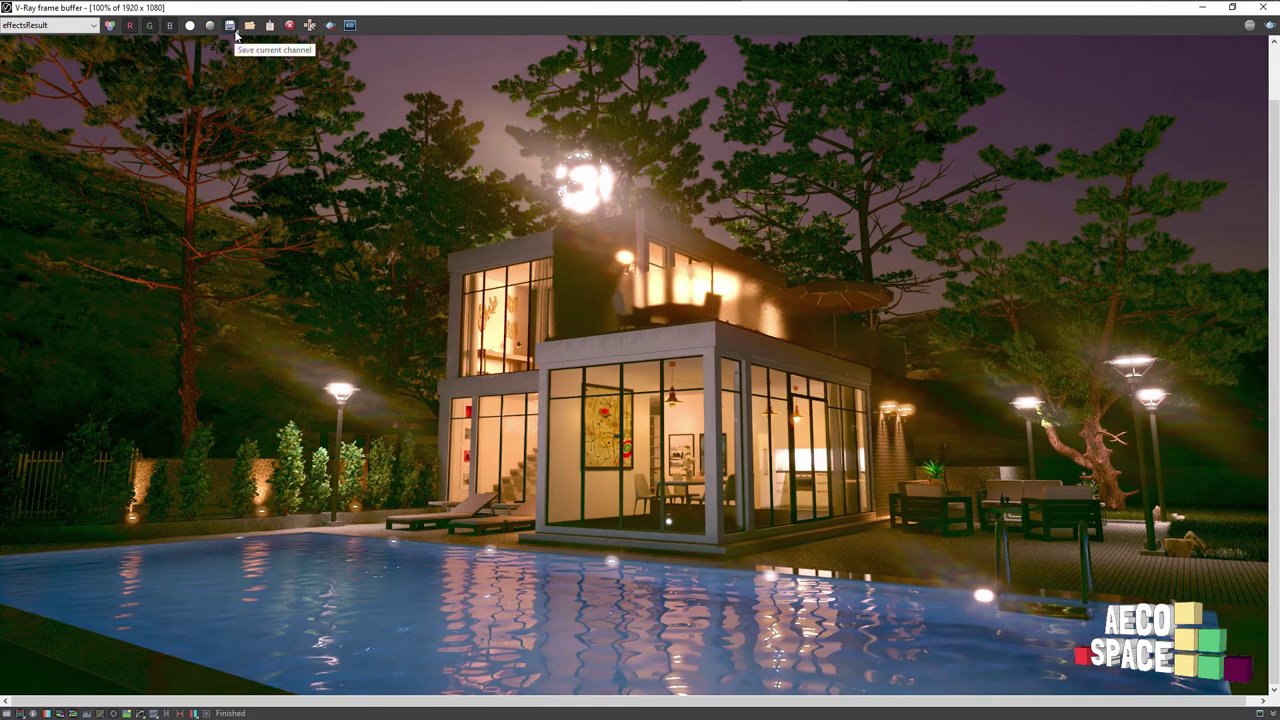
Step: Save the current channel as PNG file night_render in the CCs folder
click(231, 26)
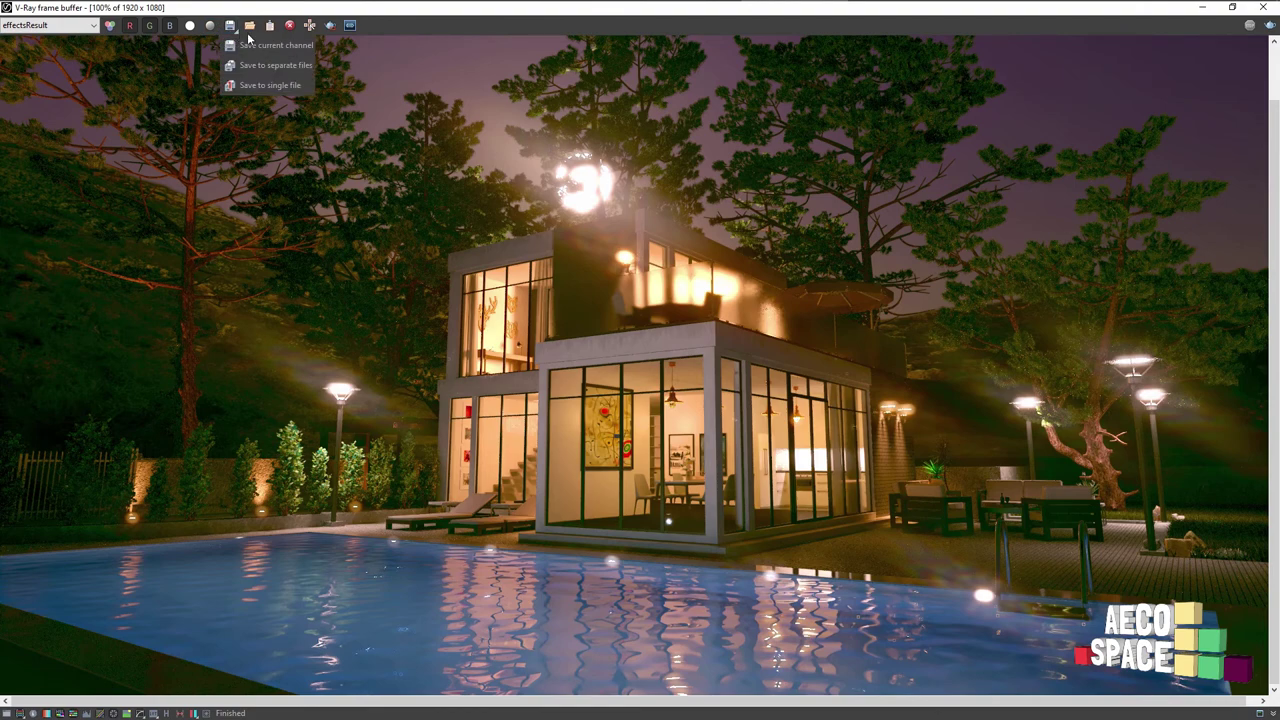
click(250, 46)
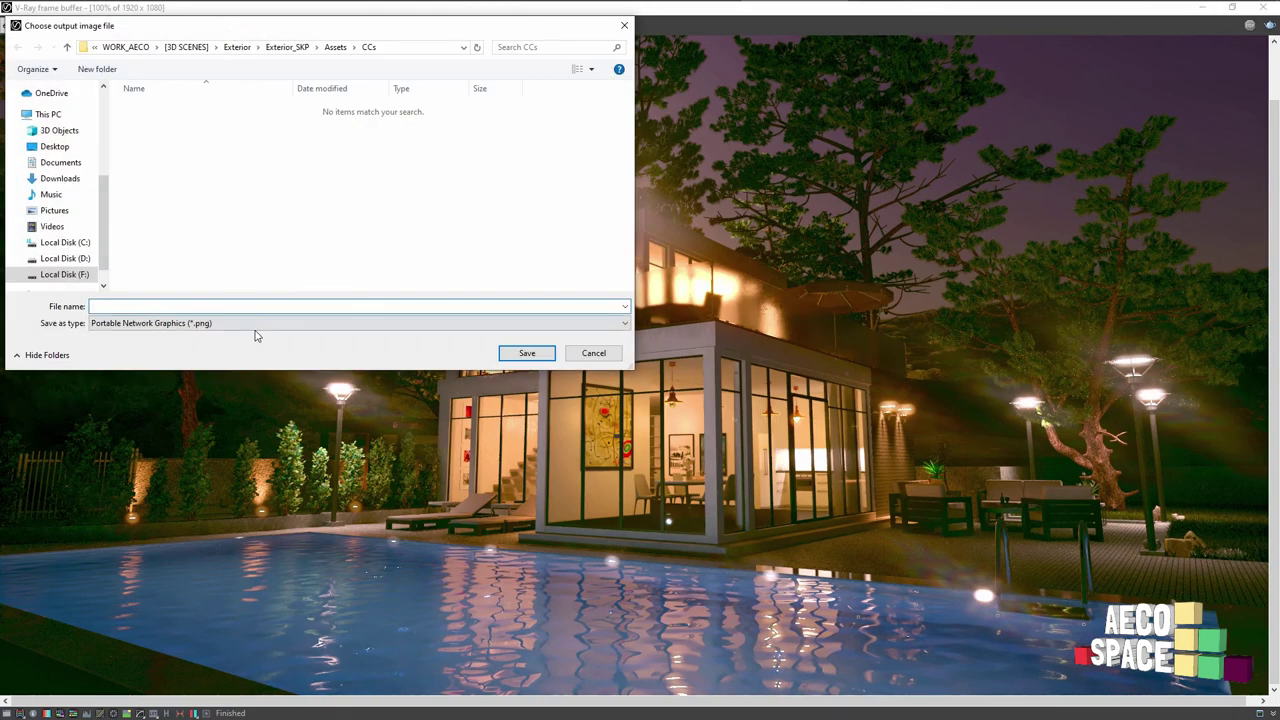
text(night)
text(er)
click(512, 352)
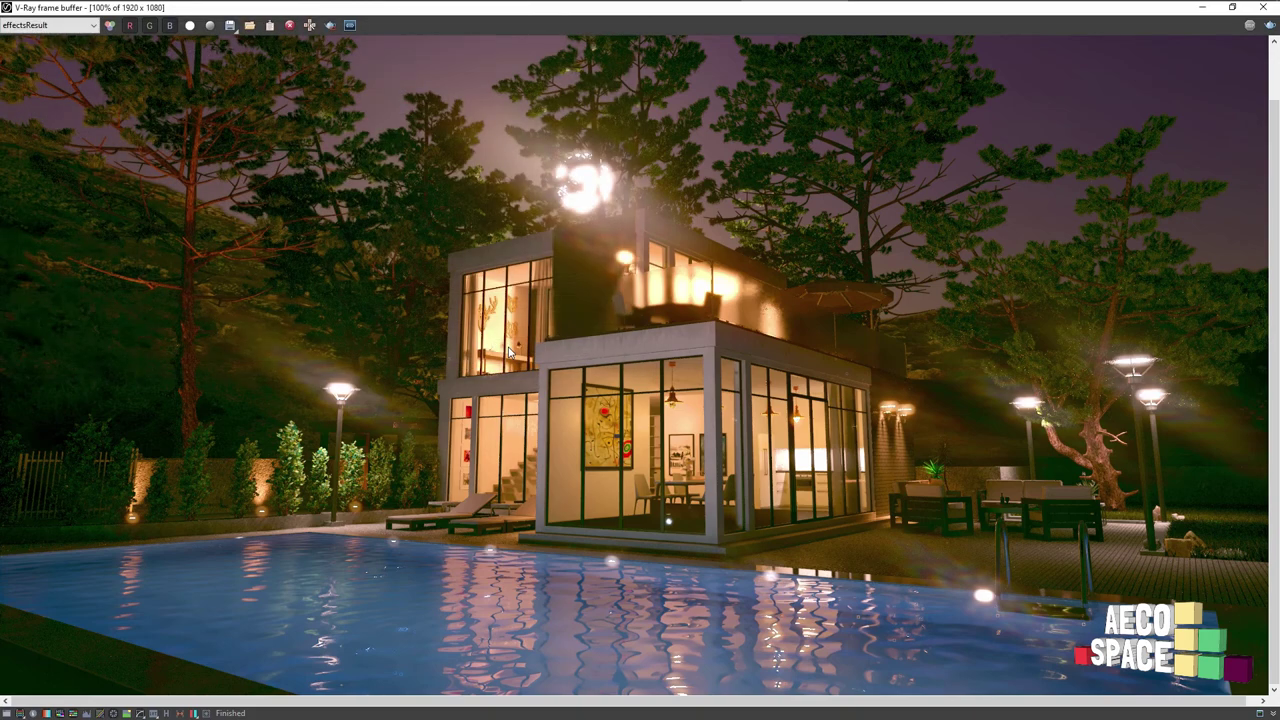